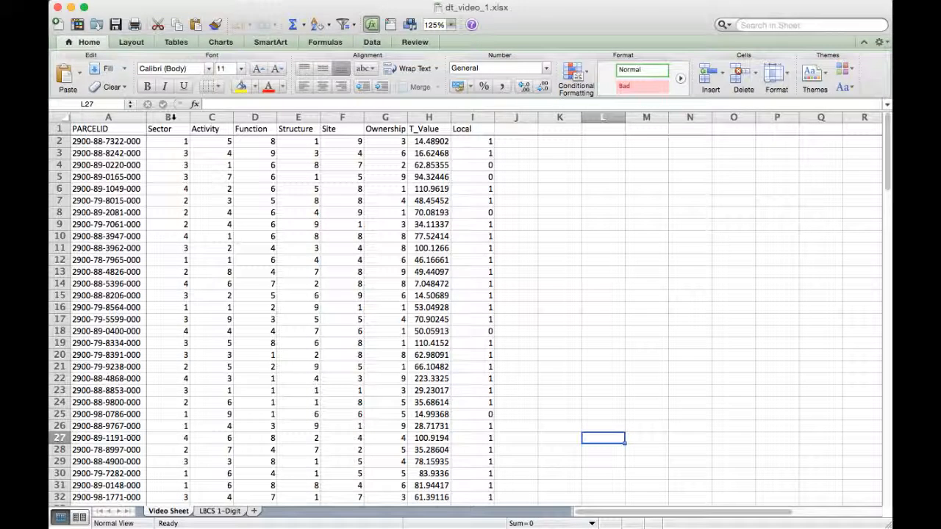
# - Create a PivotTable on a new sheet from columns B through I (Sector to Local) of the Video Sheet data
pyautogui.moveTo(172, 118); pyautogui.dragTo(490, 118)
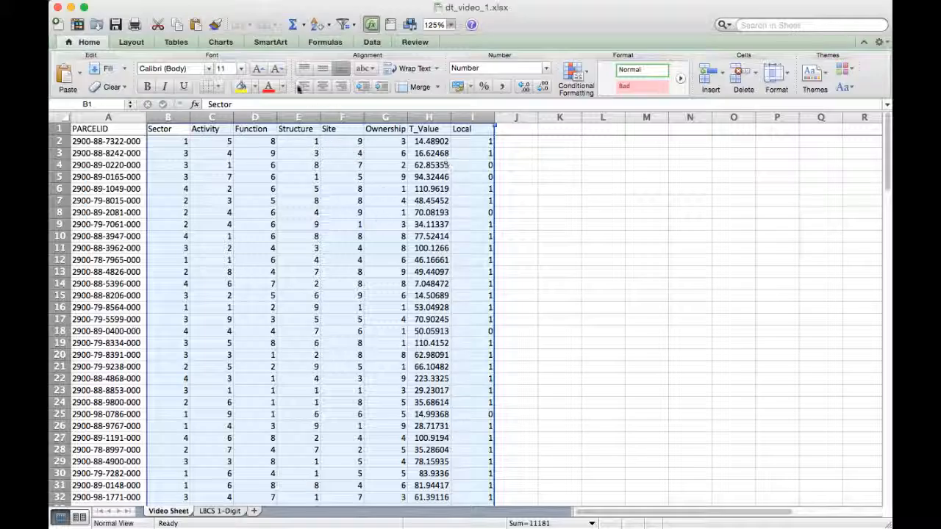
pyautogui.click(372, 42)
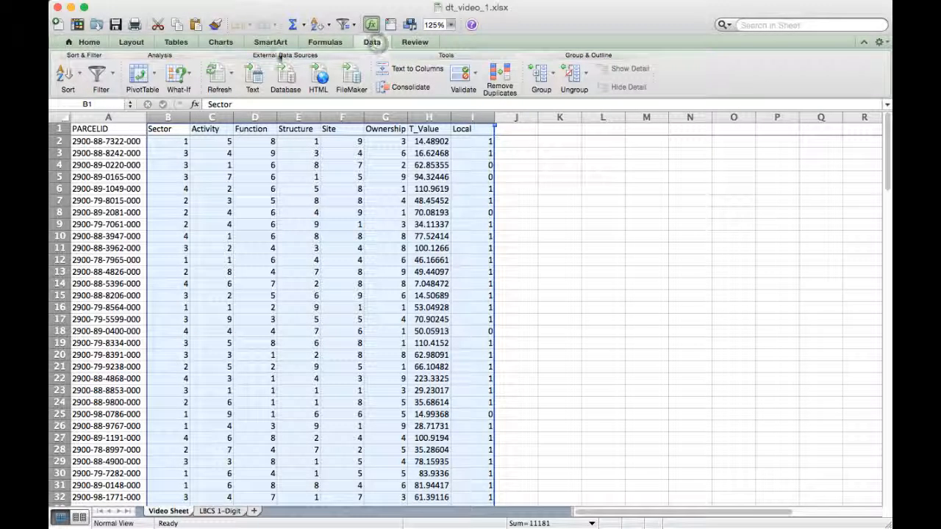
pyautogui.click(141, 76)
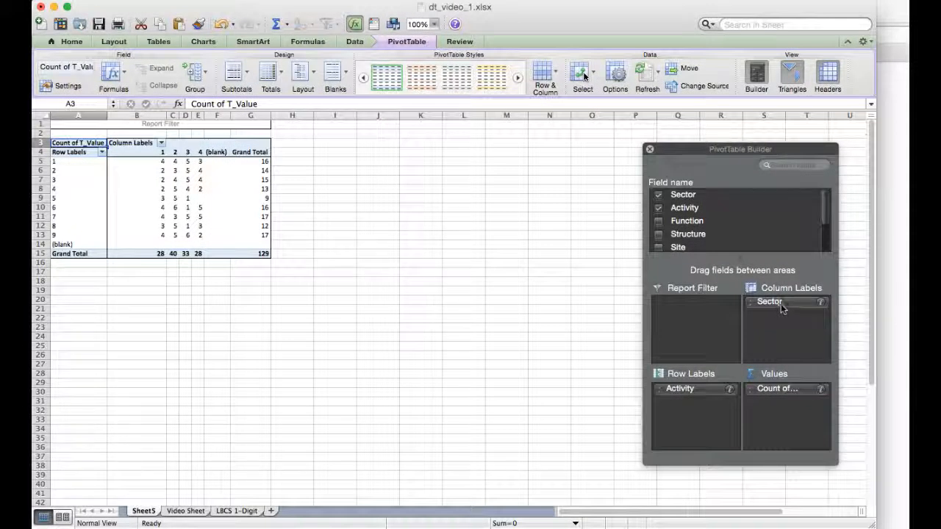
pyautogui.click(187, 151)
pyautogui.click(217, 152)
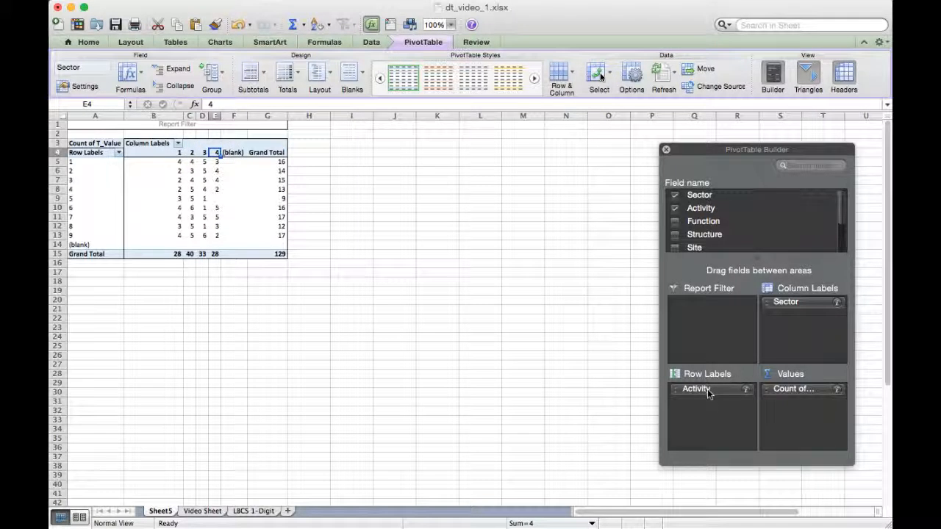
pyautogui.moveTo(707, 389); pyautogui.dragTo(81, 162)
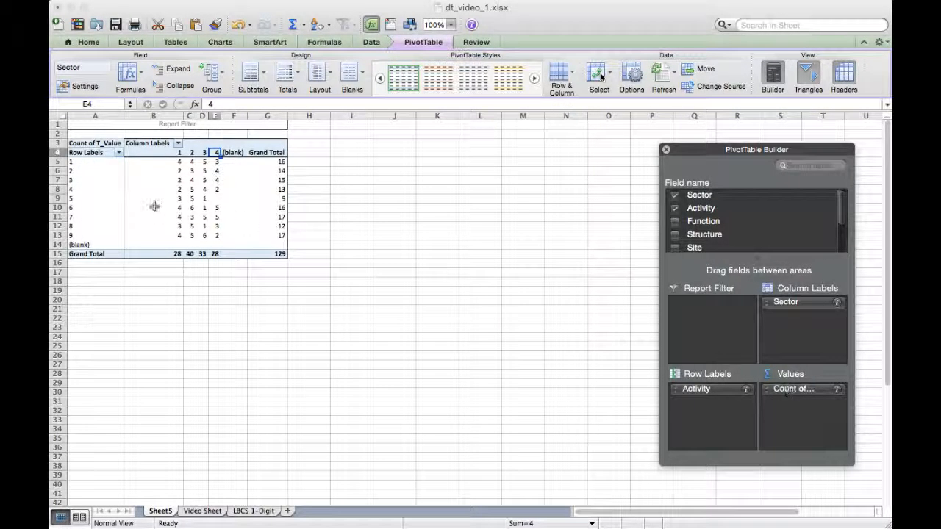
# - Set the PivotTable's T_Value field to be summarized by Average
pyautogui.click(837, 390)
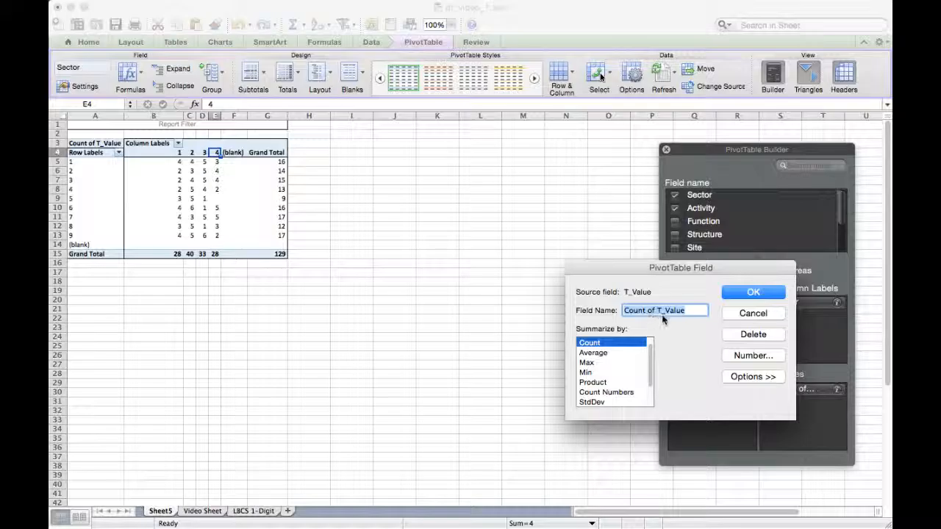
pyautogui.click(593, 353)
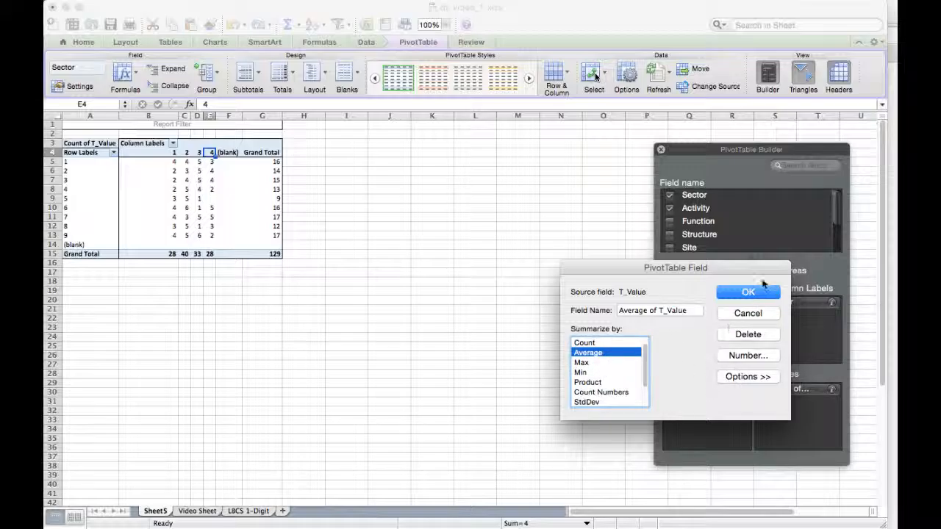
pyautogui.click(749, 293)
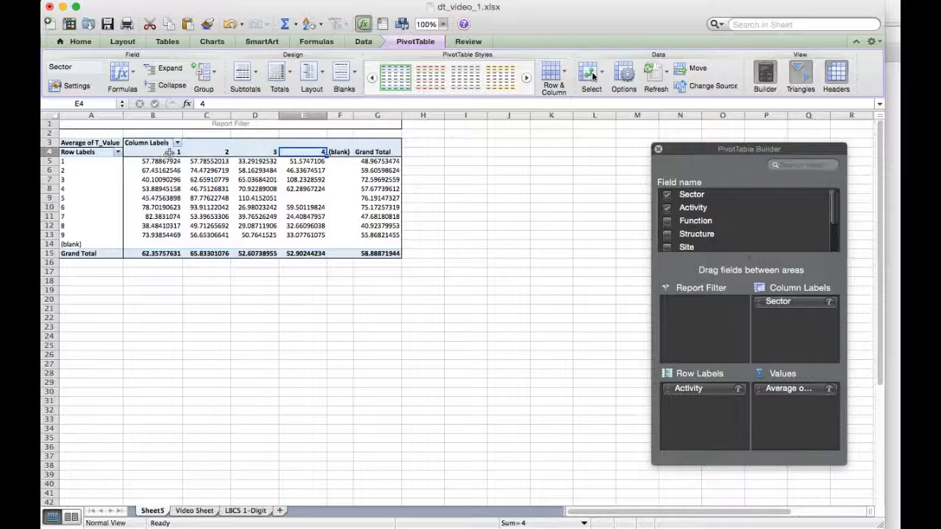
# - Examine the Sector column labels, the Activity row labels and the average T_Value per Activity in the Grand Total column
pyautogui.moveTo(169, 153); pyautogui.dragTo(293, 153)
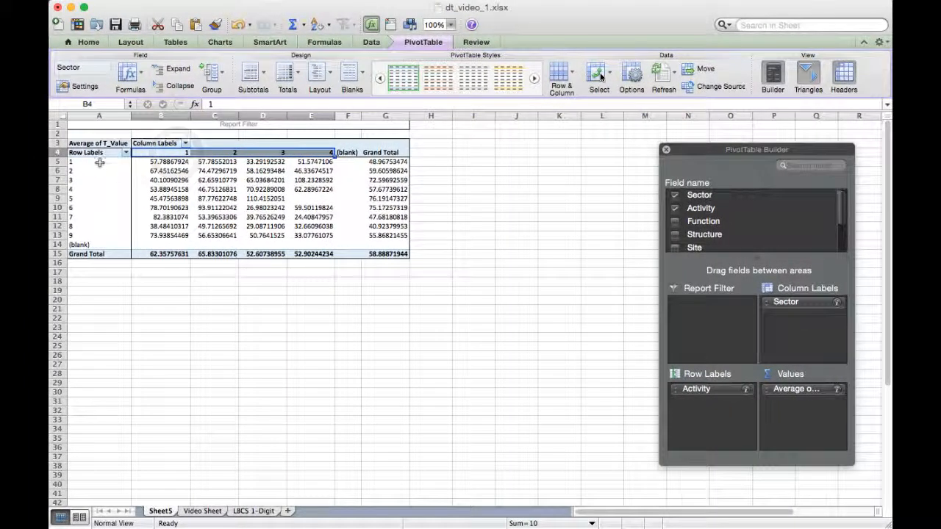
pyautogui.moveTo(100, 161); pyautogui.dragTo(98, 236)
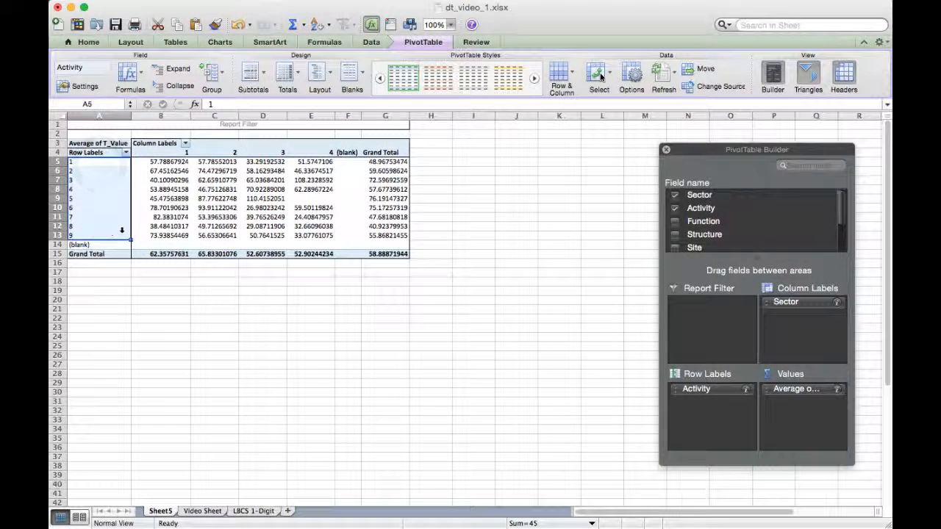
pyautogui.click(177, 197)
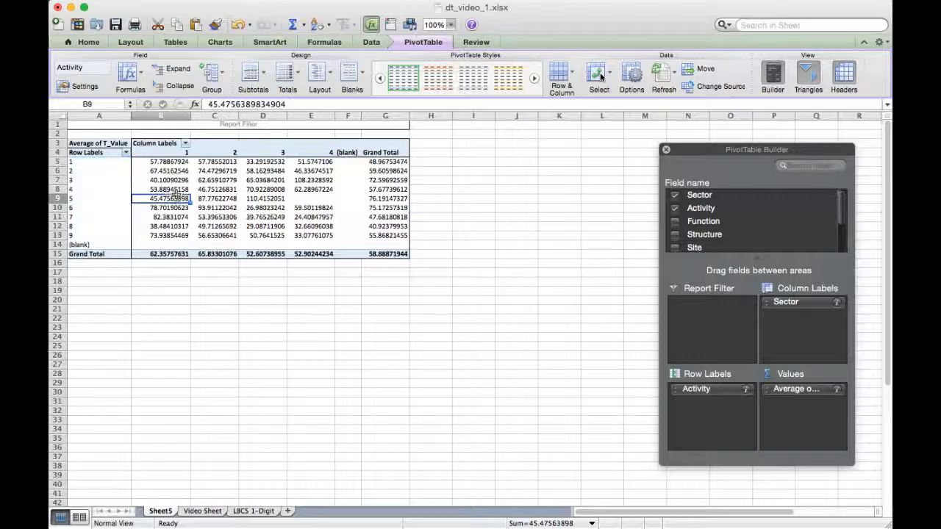
pyautogui.click(382, 152)
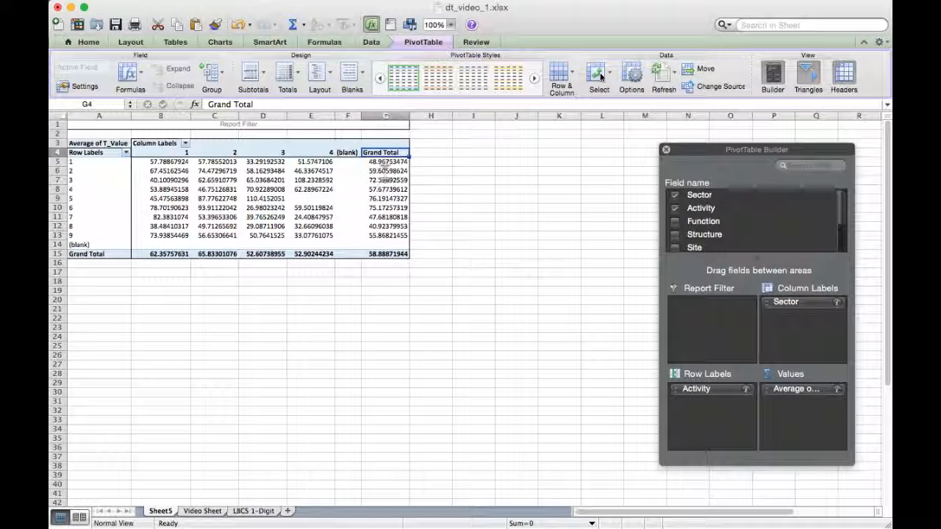
pyautogui.click(383, 162)
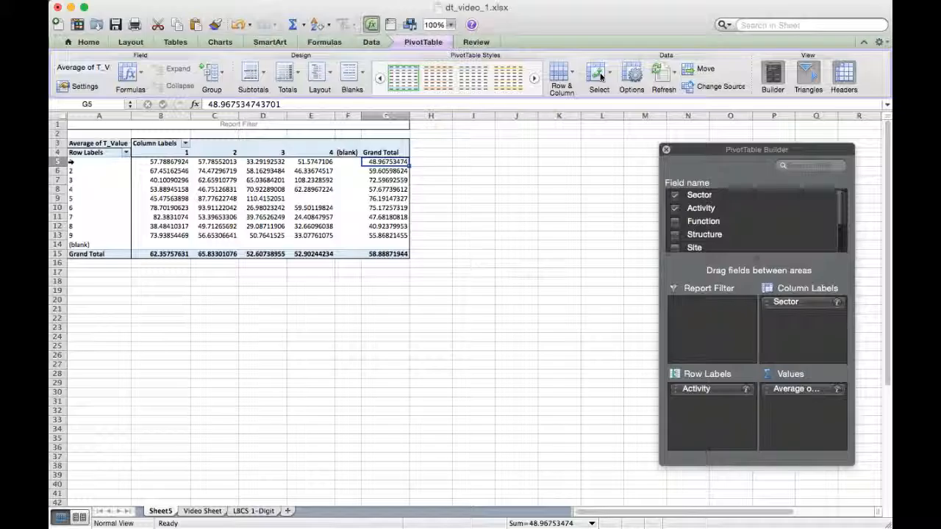
pyautogui.click(386, 170)
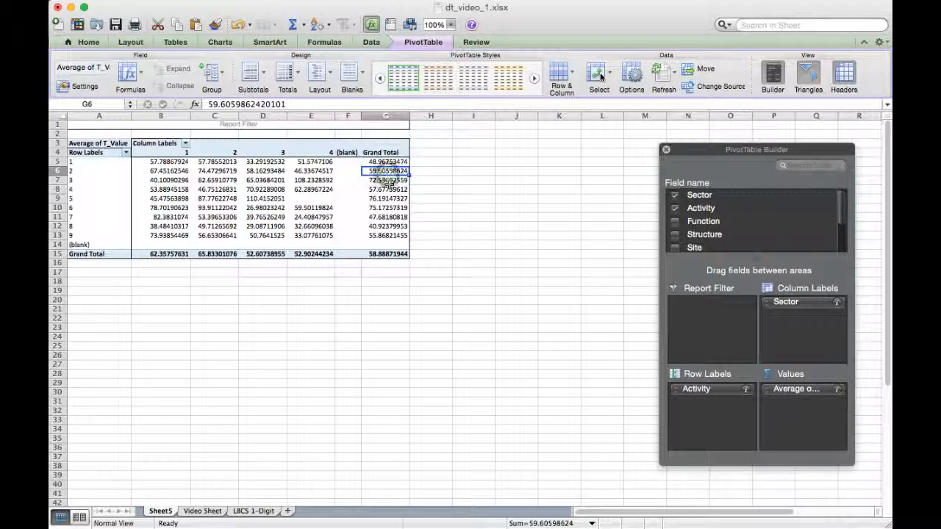
# - Examine the average T_Value of each Sector in the Grand Total row of the PivotTable
pyautogui.click(160, 254)
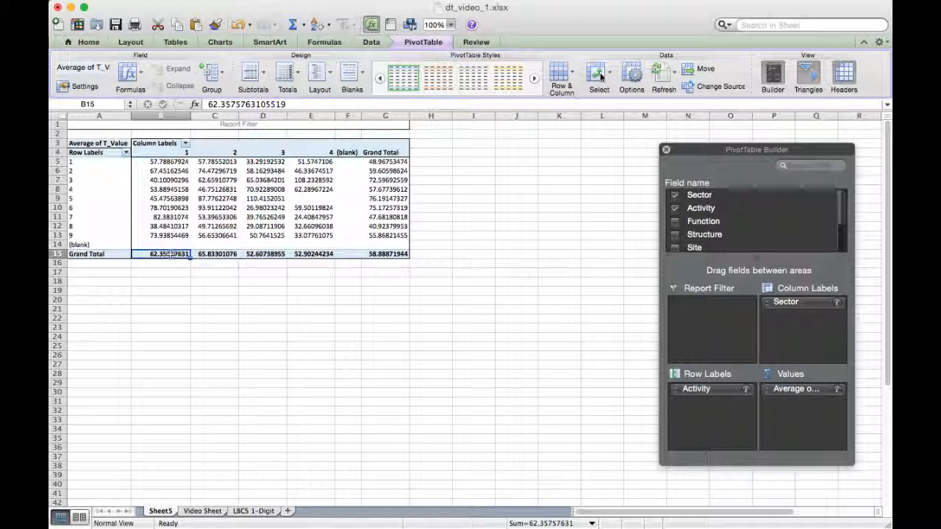
pyautogui.click(179, 152)
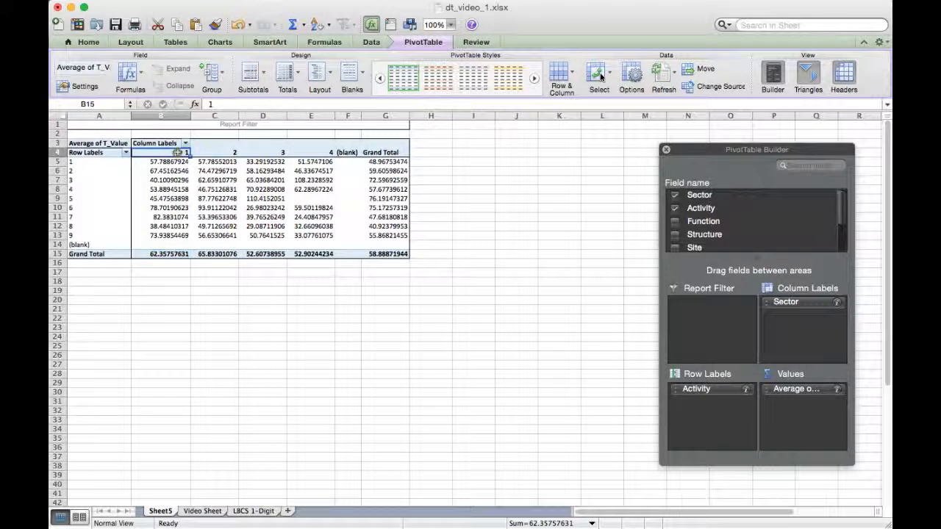
pyautogui.click(221, 153)
pyautogui.click(211, 254)
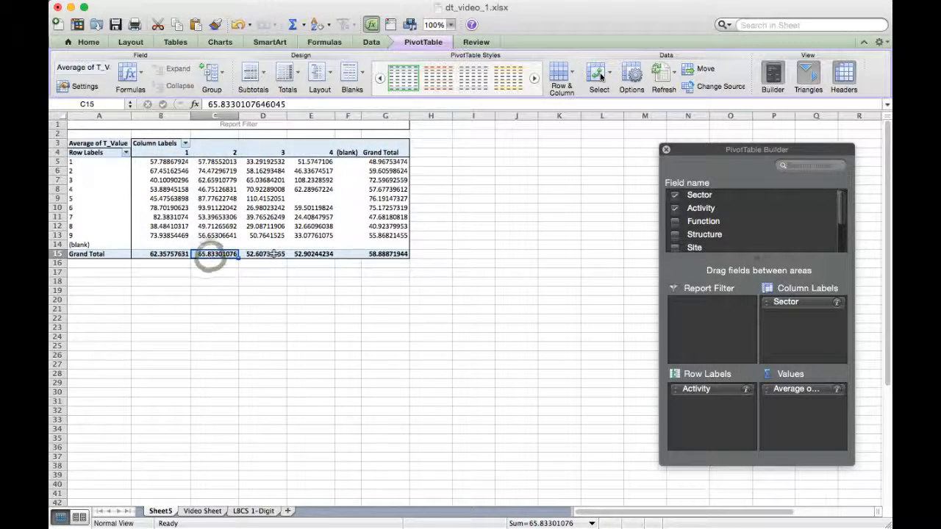
pyautogui.click(272, 255)
pyautogui.click(313, 255)
pyautogui.click(476, 264)
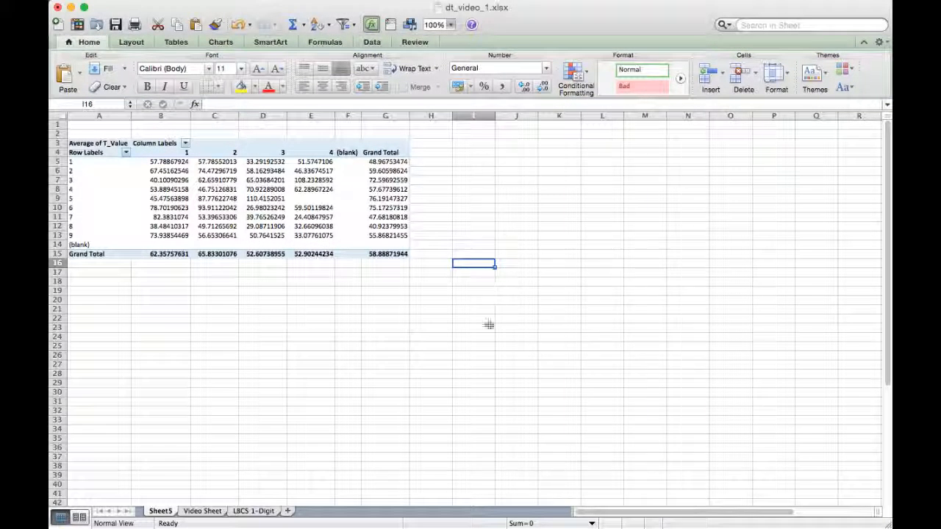
pyautogui.click(264, 236)
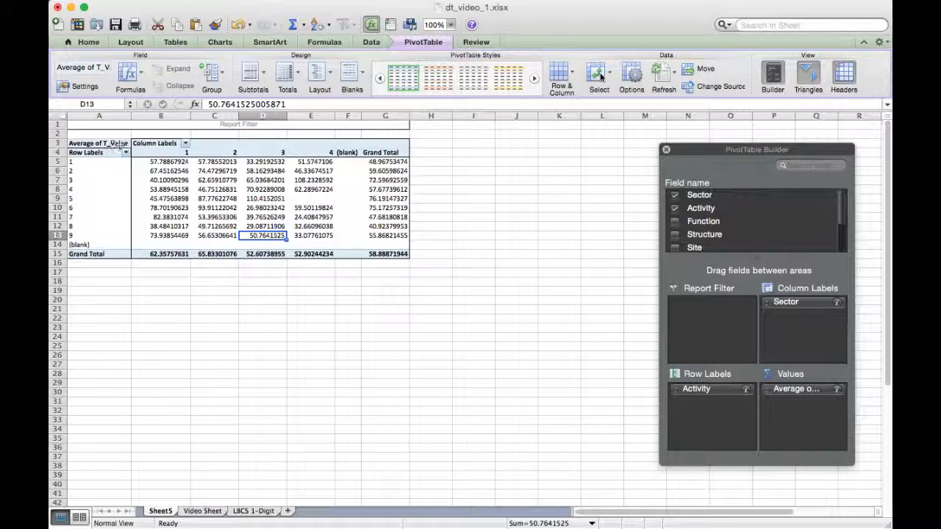
# - Copy the whole PivotTable, A3:G15, and add a new worksheet named "Raw Tables"
pyautogui.moveTo(101, 144); pyautogui.dragTo(383, 253)
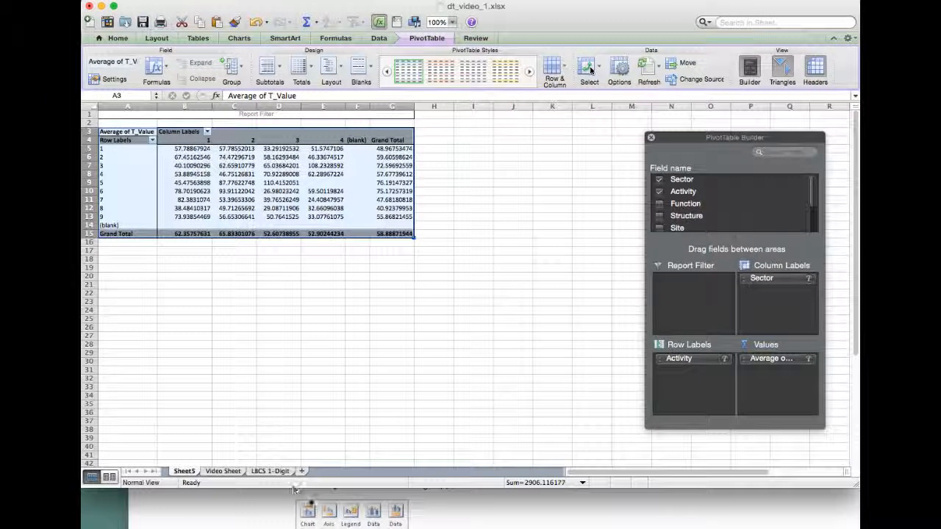
pyautogui.press('super+c')
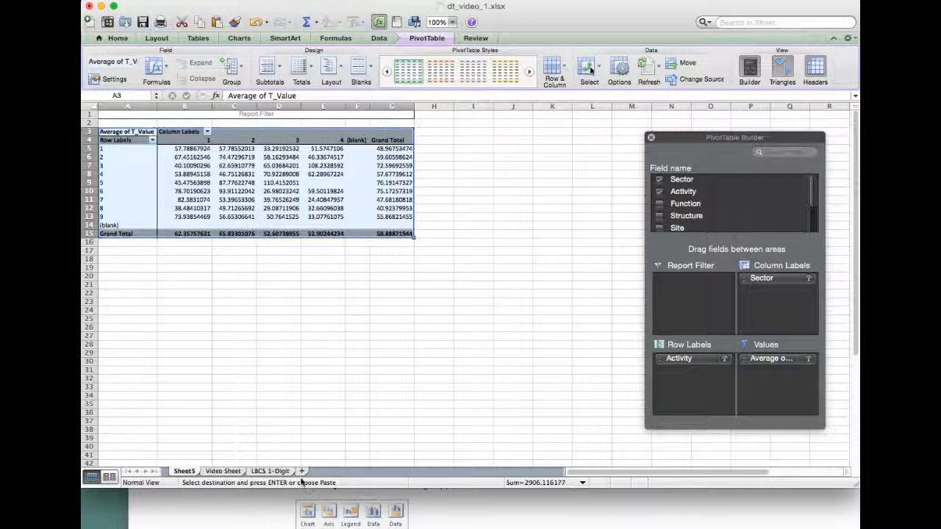
pyautogui.click(302, 471)
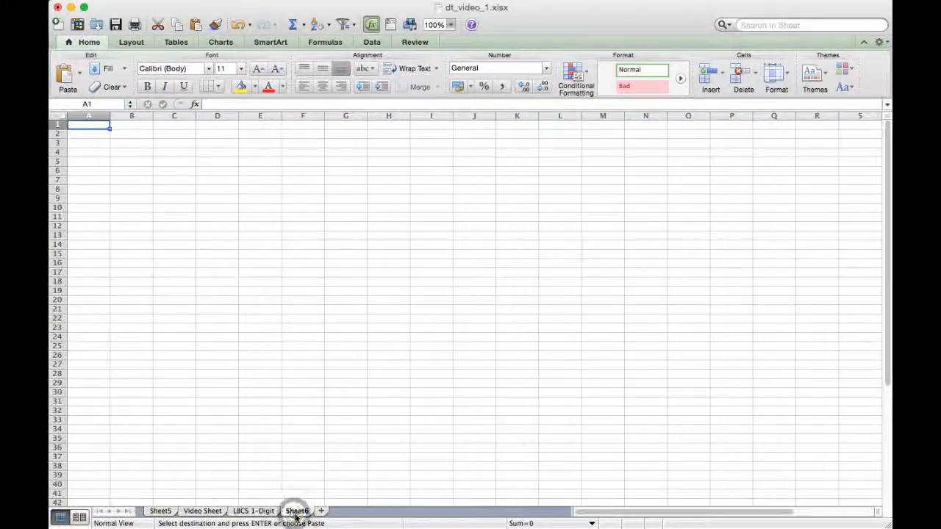
pyautogui.doubleClick(303, 497)
pyautogui.write('Raw ')
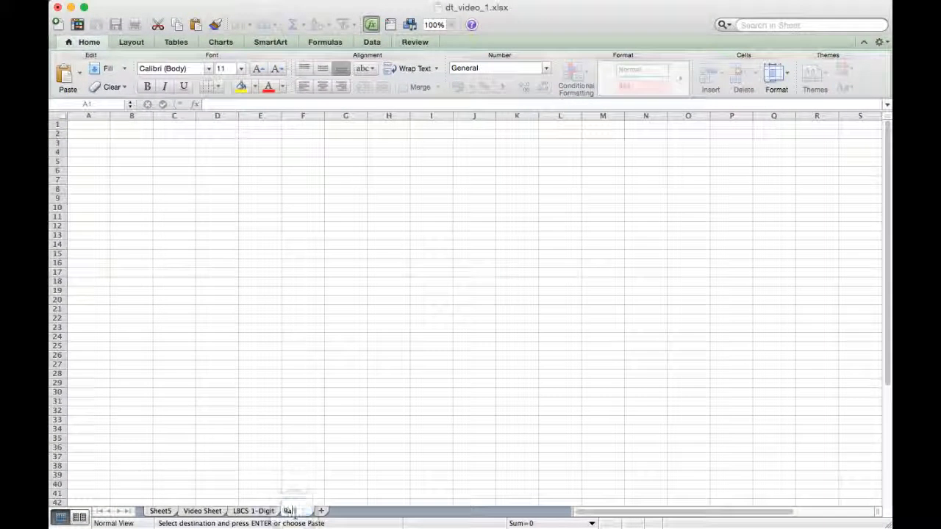
pyautogui.write('Tables')
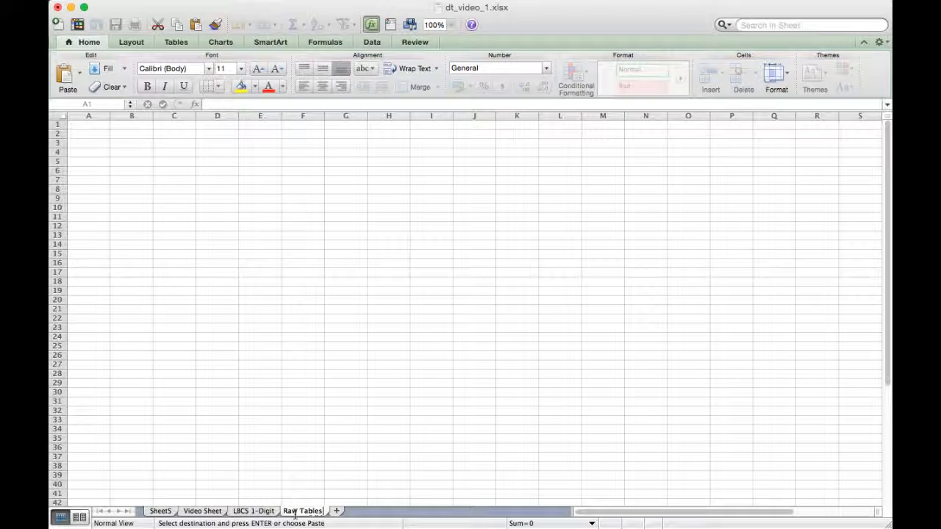
pyautogui.press('Return')
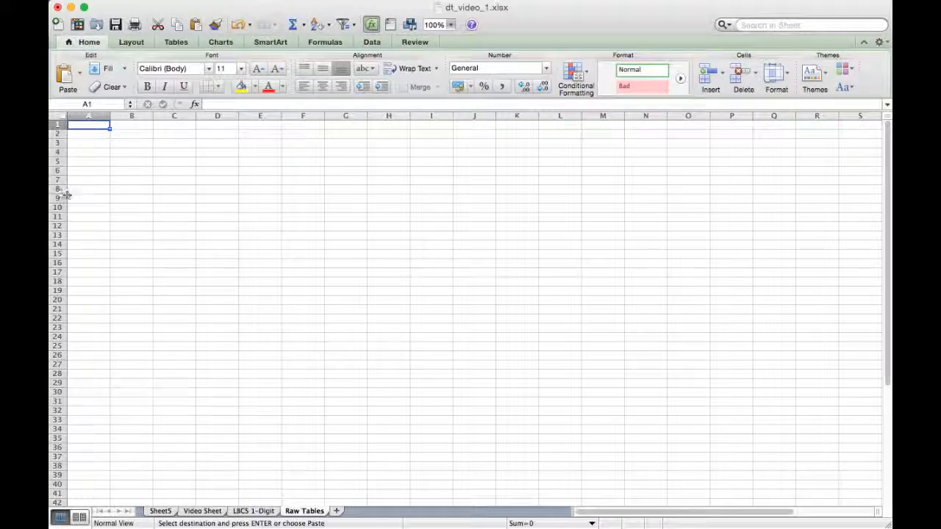
# - Try a regular paste of the copied PivotTable at cell B2 of Raw Tables and remove the pasted content
pyautogui.click(124, 136)
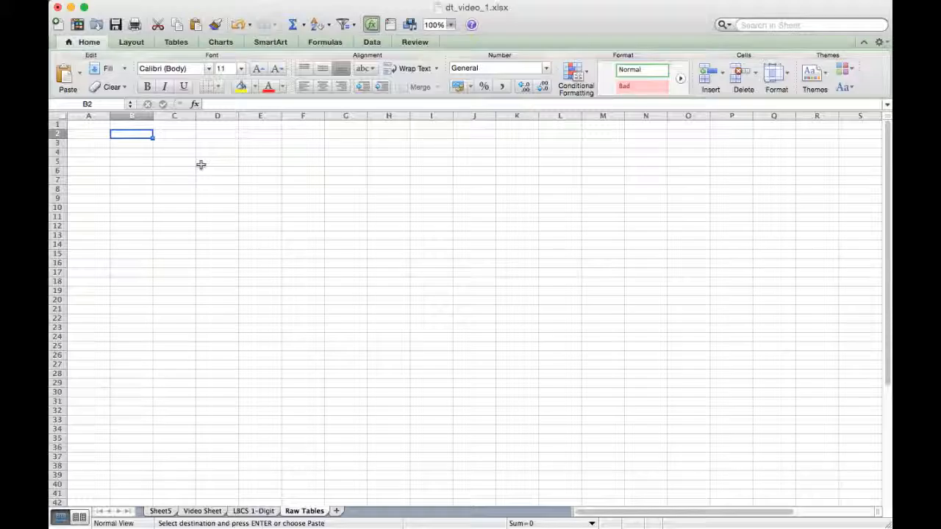
pyautogui.press('super+v')
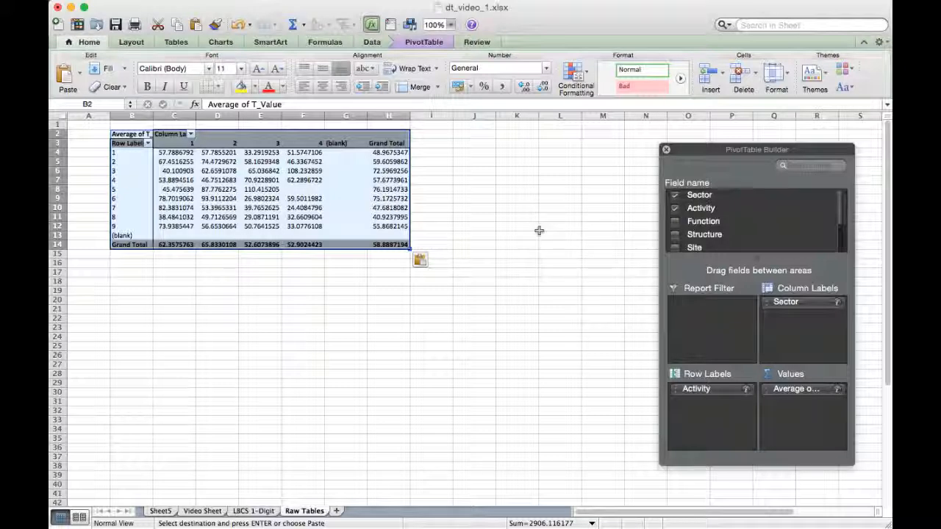
pyautogui.press('Delete')
# - Paste the copied PivotTable at cell B2 of Raw Tables with Paste Special, as values only
pyautogui.click(136, 134)
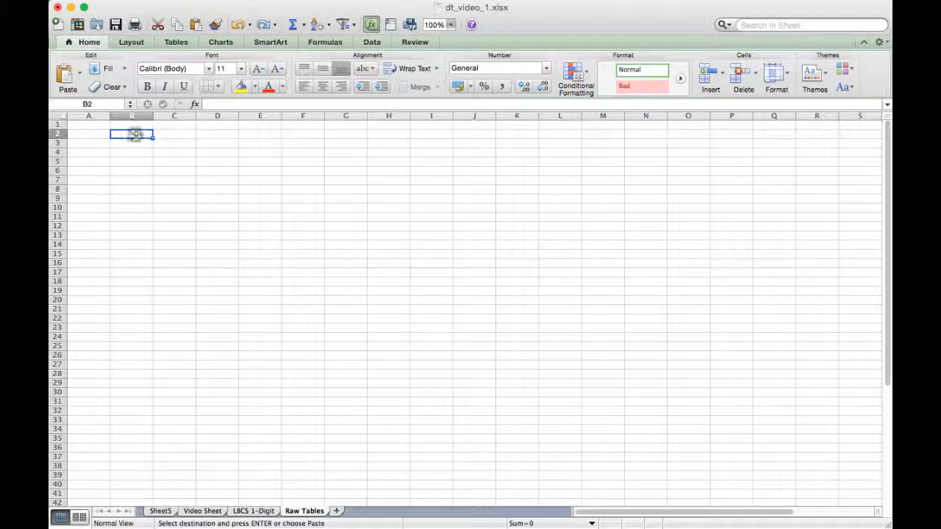
pyautogui.rightClick(136, 135)
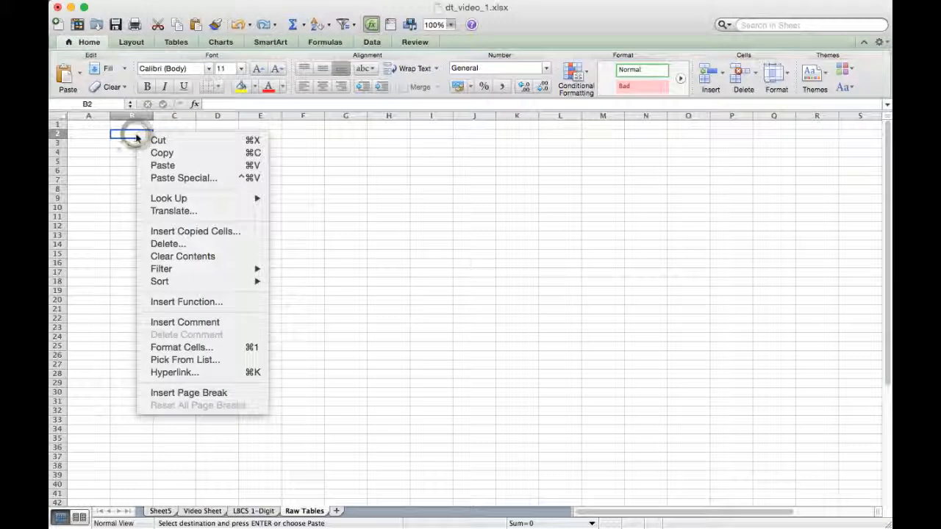
pyautogui.click(184, 179)
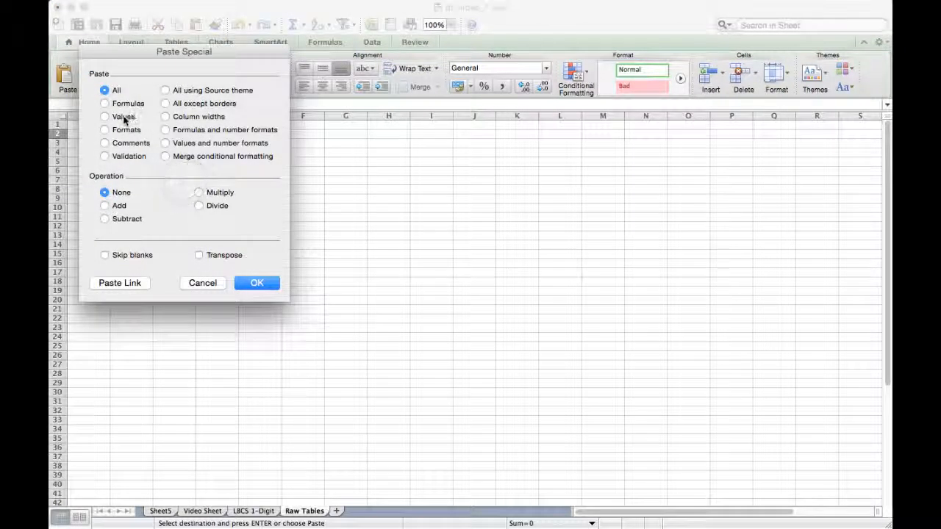
pyautogui.click(124, 117)
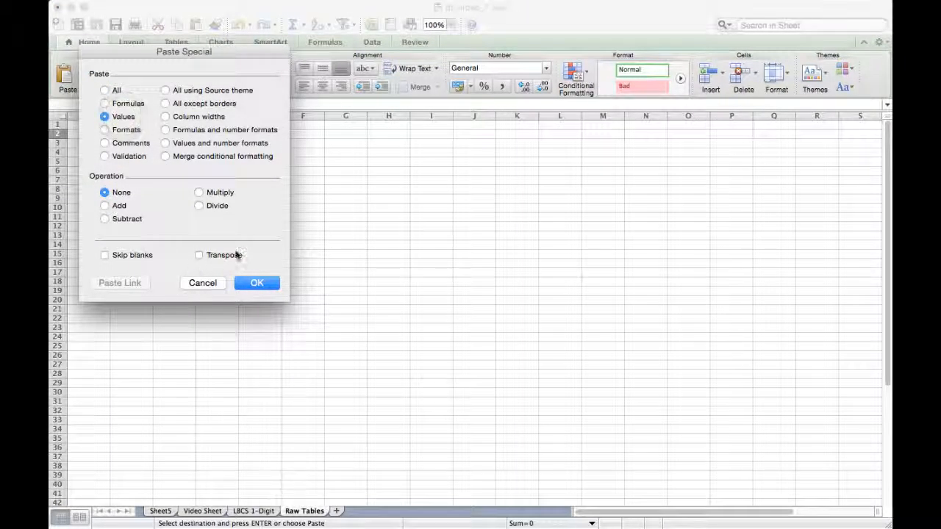
pyautogui.click(255, 285)
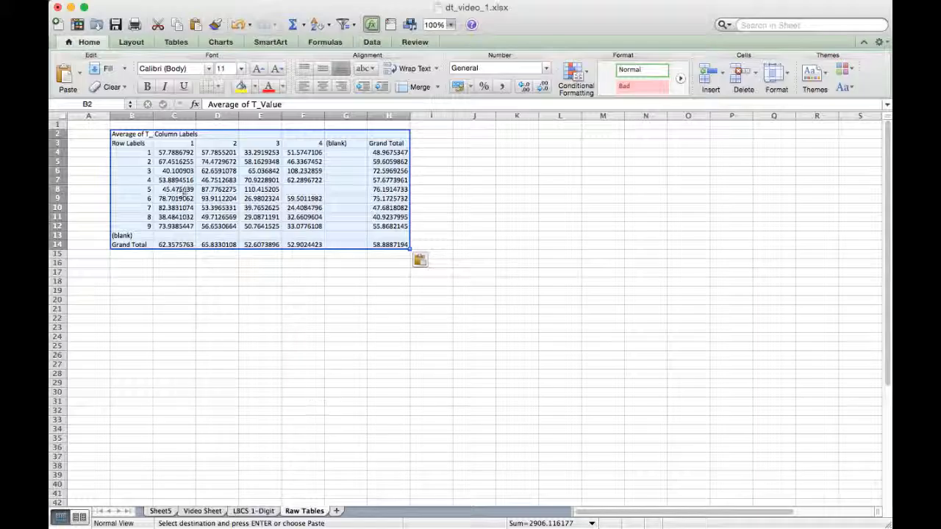
# - Inspect the contents of header cells B2 and B3 in the pasted values table
pyautogui.click(131, 134)
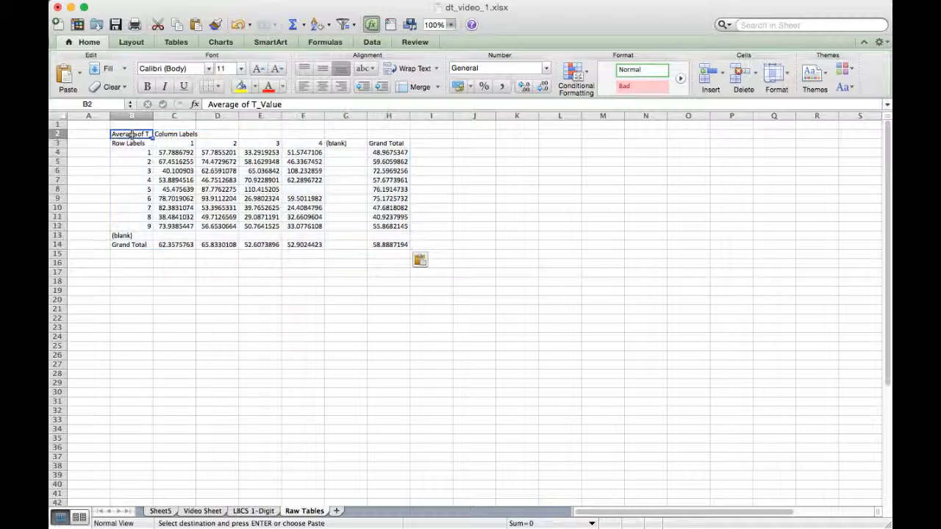
pyautogui.click(283, 104)
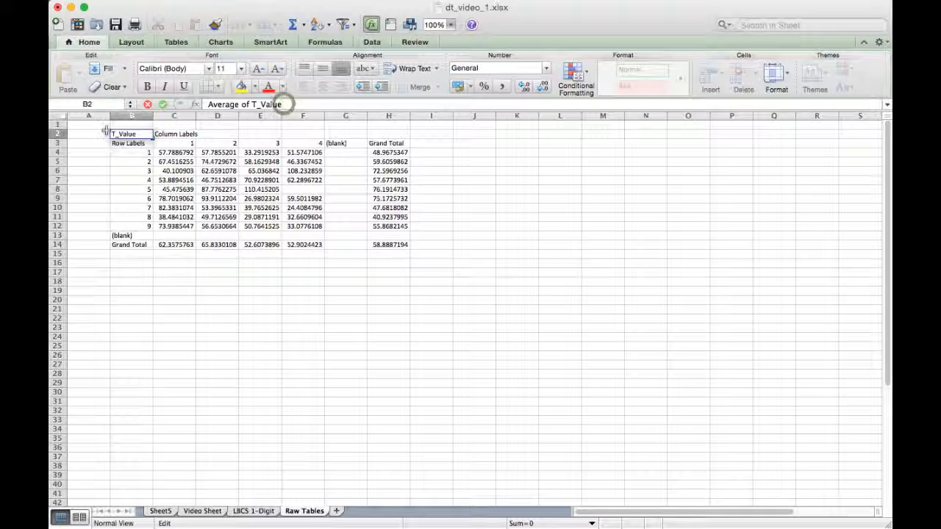
pyautogui.click(126, 143)
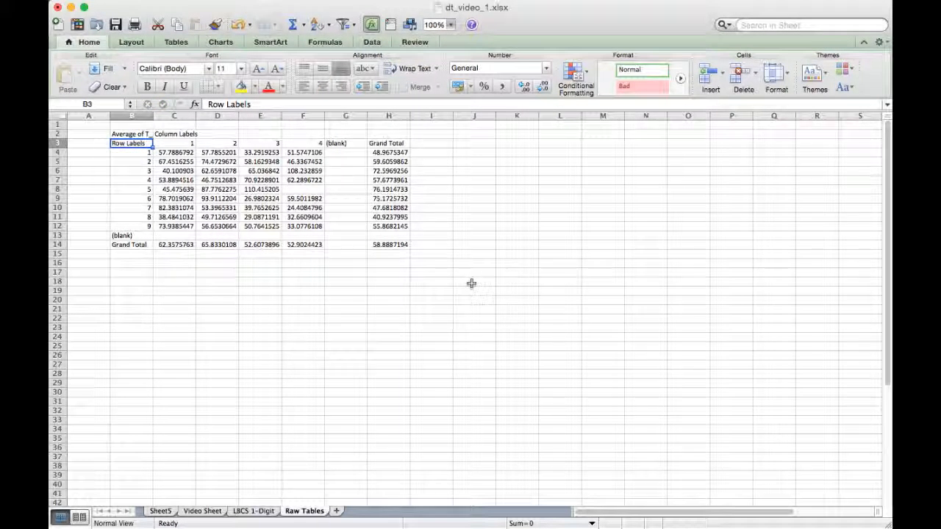
# - Replace the row labels header in cell B3 of the pasted table with "Activity"
pyautogui.write('Activi')
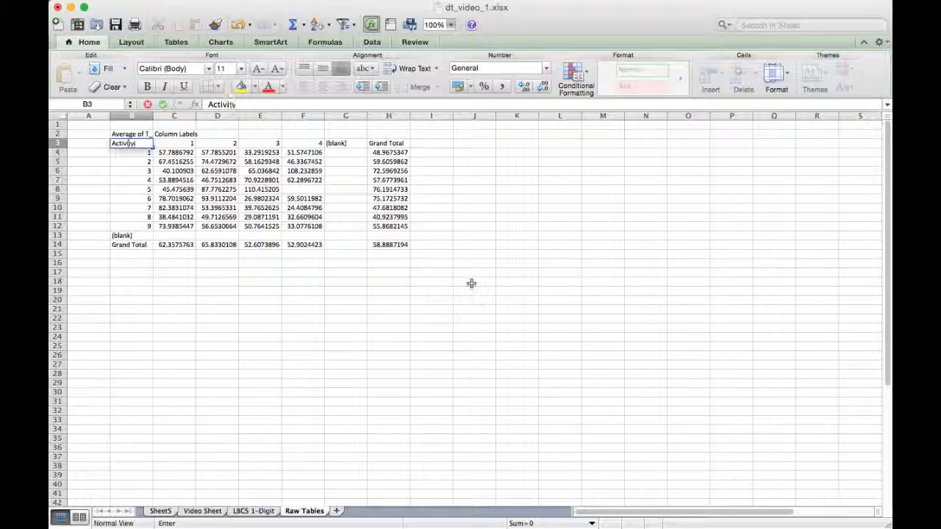
pyautogui.write('ty')
pyautogui.press('Return')
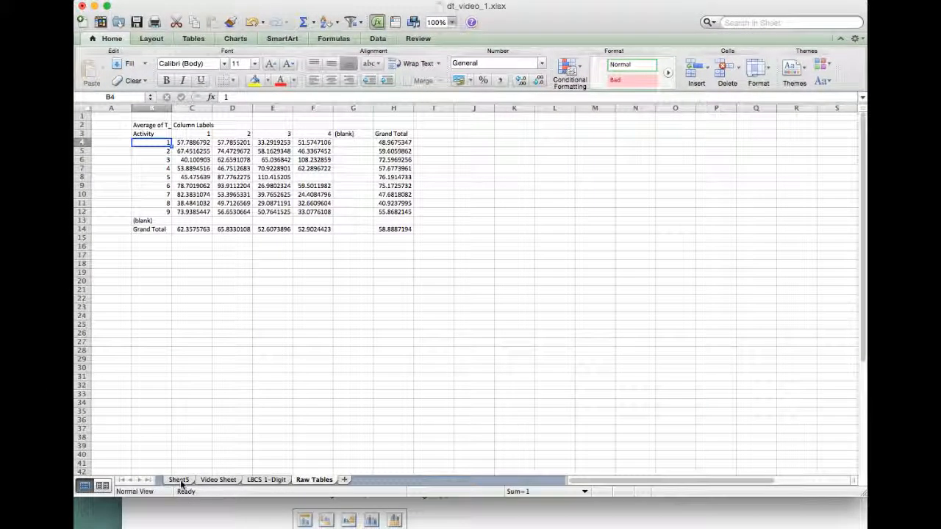
# - Replace Activity with Function in the row labels of the PivotTable on Sheet5
pyautogui.click(180, 480)
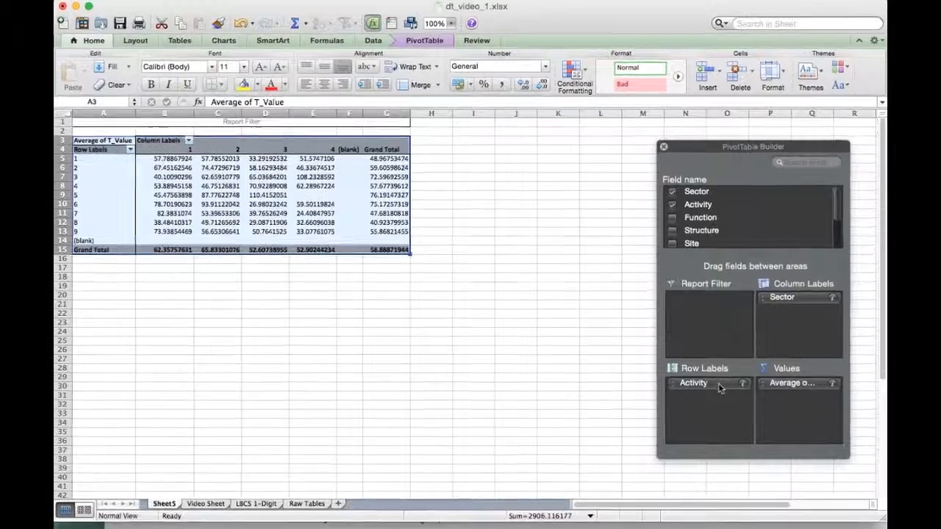
pyautogui.moveTo(719, 388); pyautogui.dragTo(744, 214)
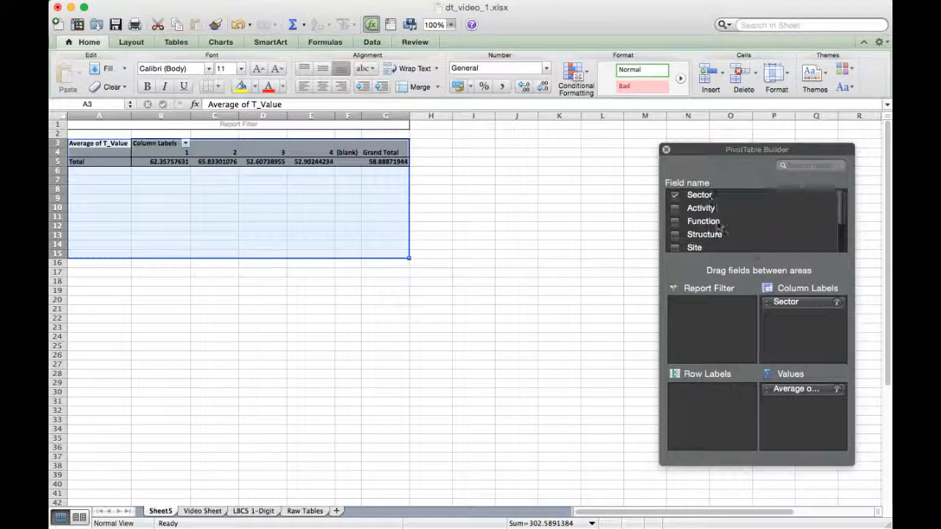
pyautogui.moveTo(702, 224); pyautogui.dragTo(715, 418)
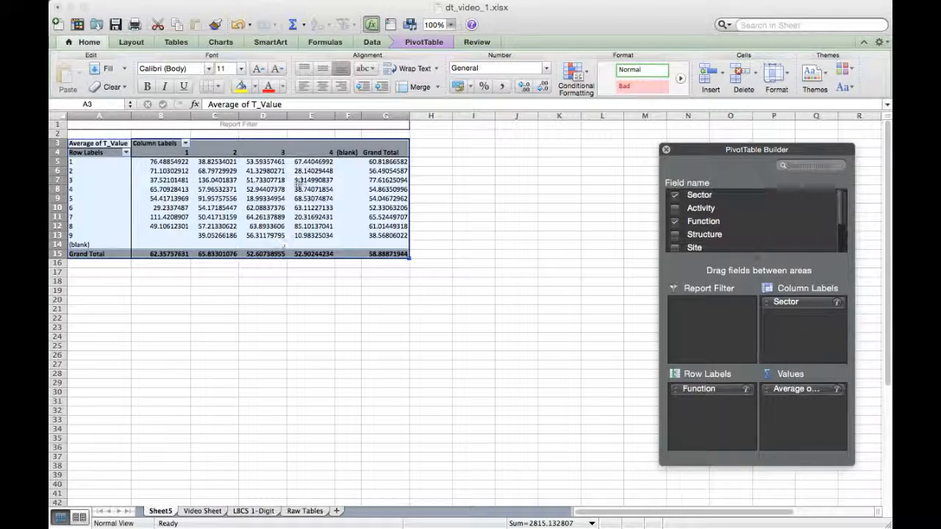
# - Copy the Function PivotTable, A3:G15, and paste it with Paste Special as values only at cell B17 of Raw Tables
pyautogui.moveTo(88, 144); pyautogui.dragTo(398, 254)
pyautogui.press('super+c')
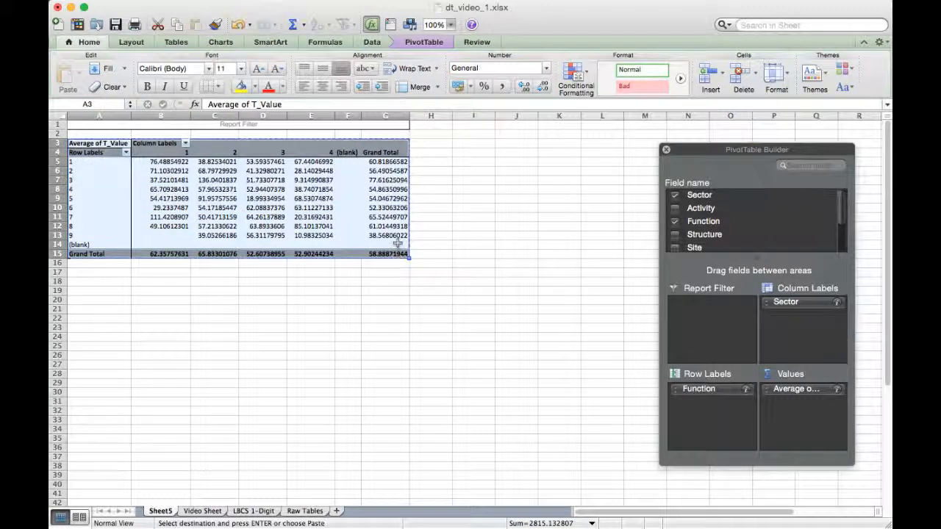
pyautogui.click(313, 512)
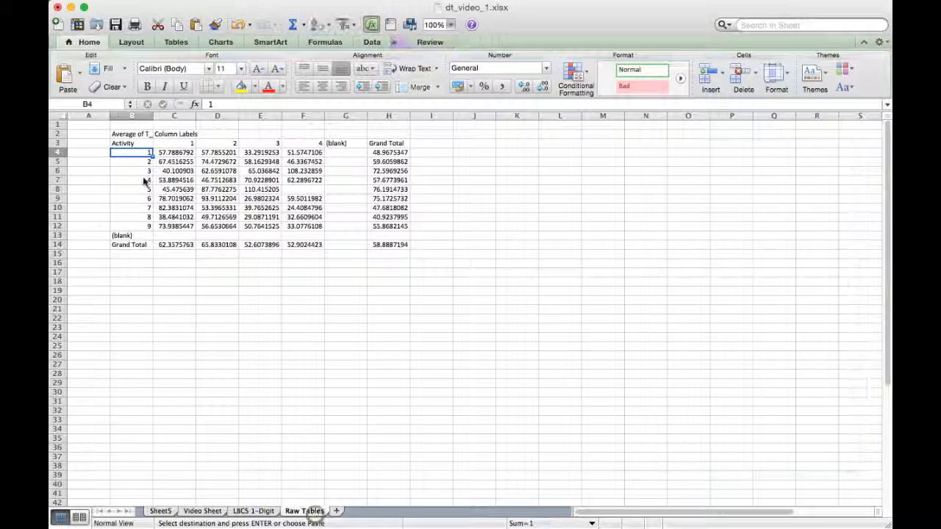
pyautogui.click(126, 273)
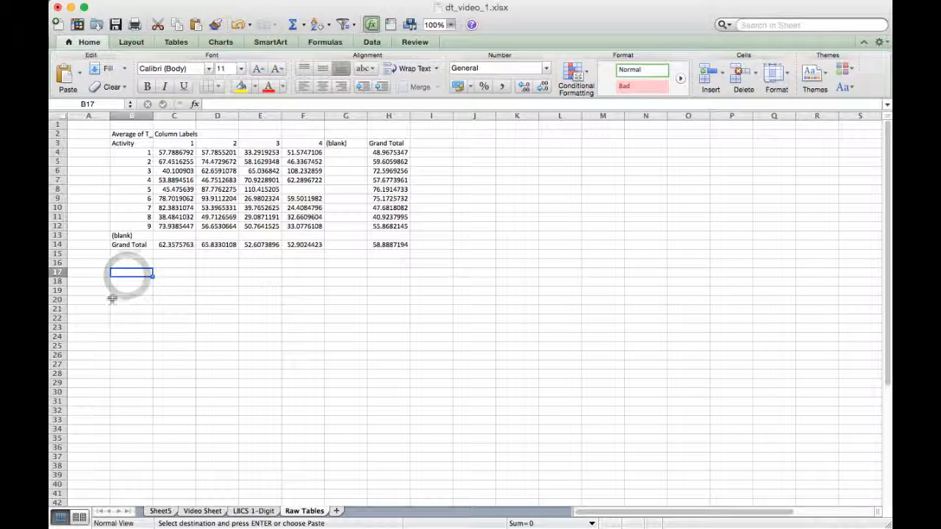
pyautogui.rightClick(141, 276)
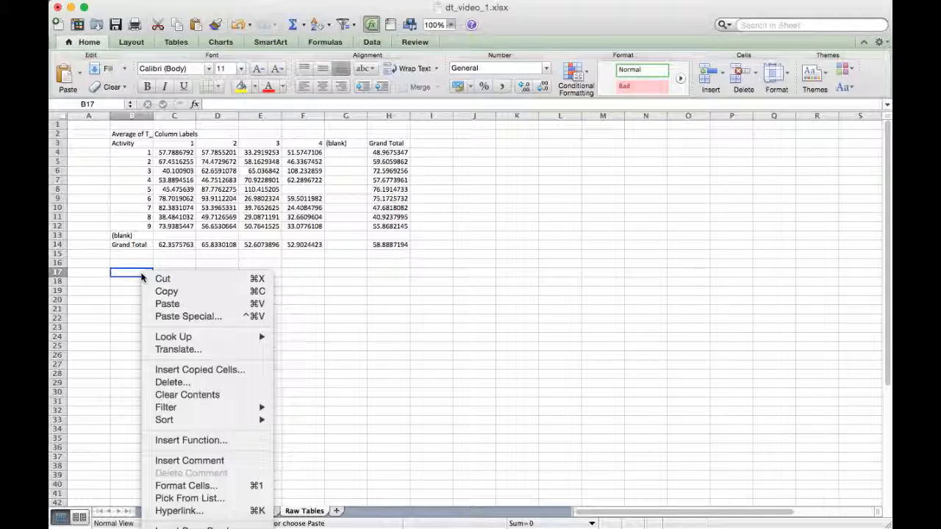
pyautogui.click(195, 315)
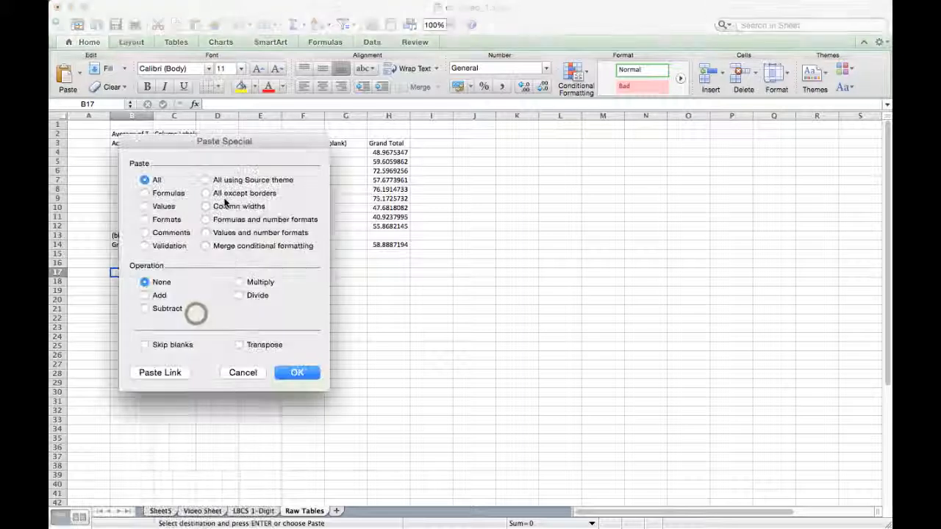
pyautogui.click(164, 206)
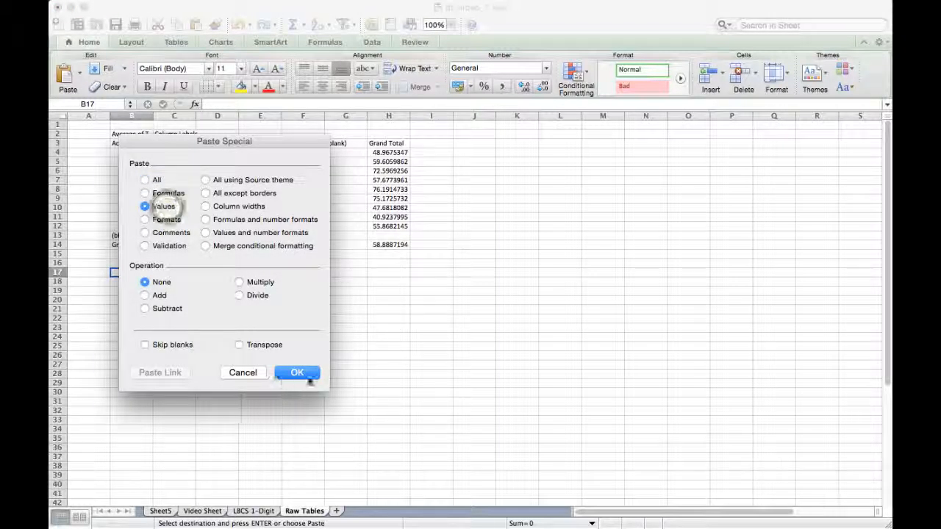
pyautogui.click(307, 377)
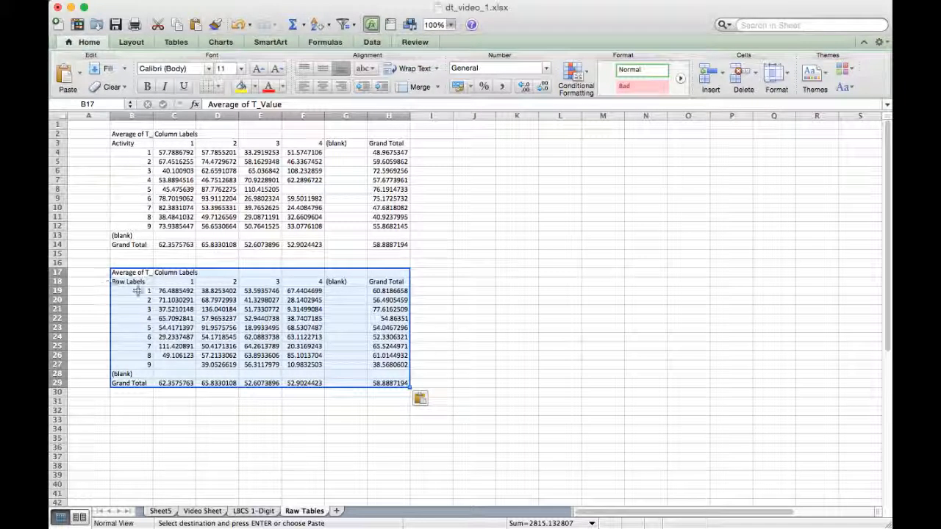
# - Replace the row labels header in cell B18 of the second pasted table with "Function"
pyautogui.click(133, 282)
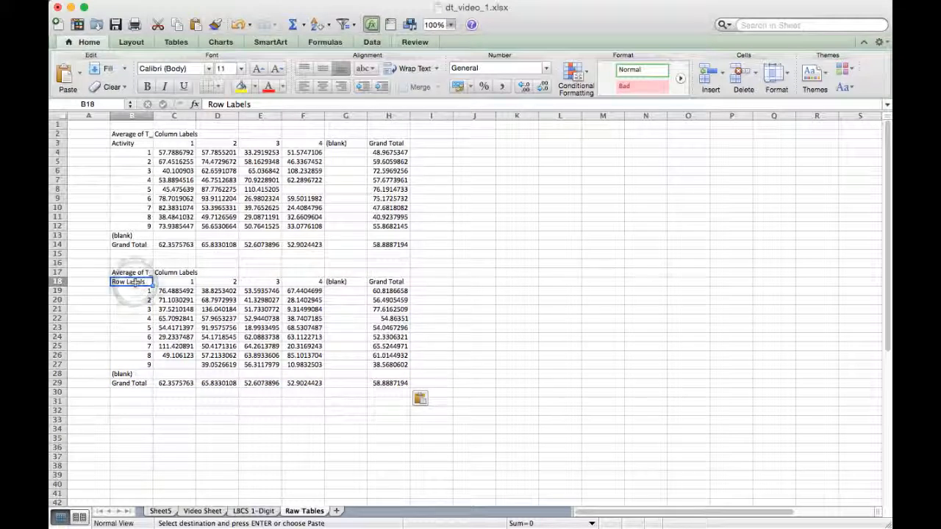
pyautogui.write('Functi')
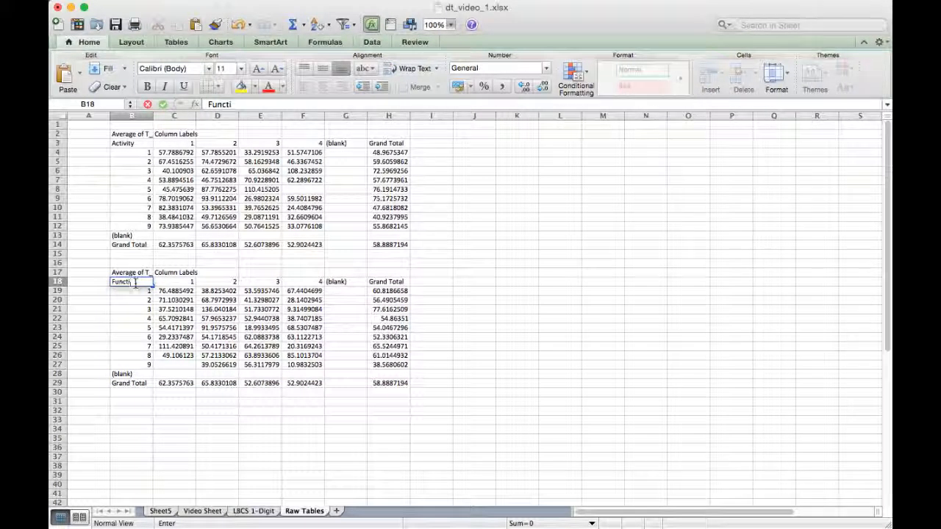
pyautogui.write('on')
pyautogui.press('Return')
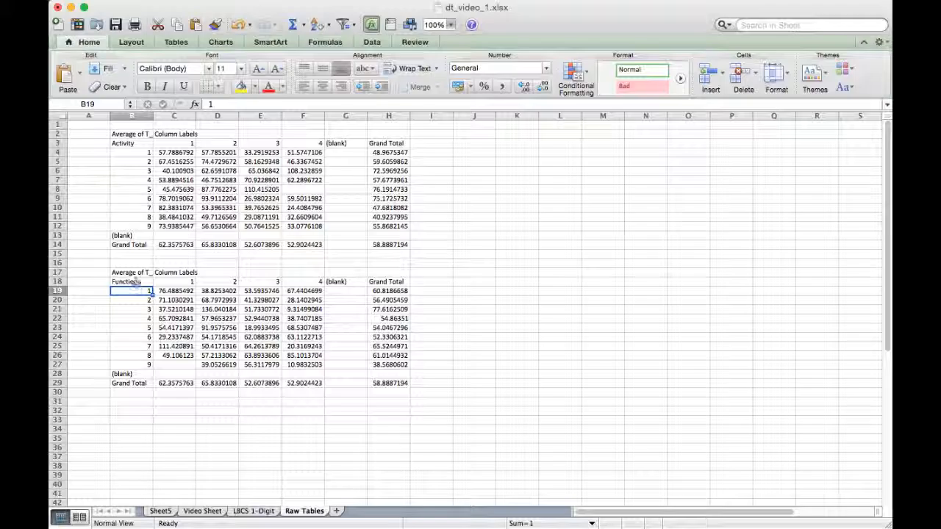
# - Swap Function for Structure in the row labels of the Sheet5 PivotTable and copy the table for Raw Tables
pyautogui.click(161, 511)
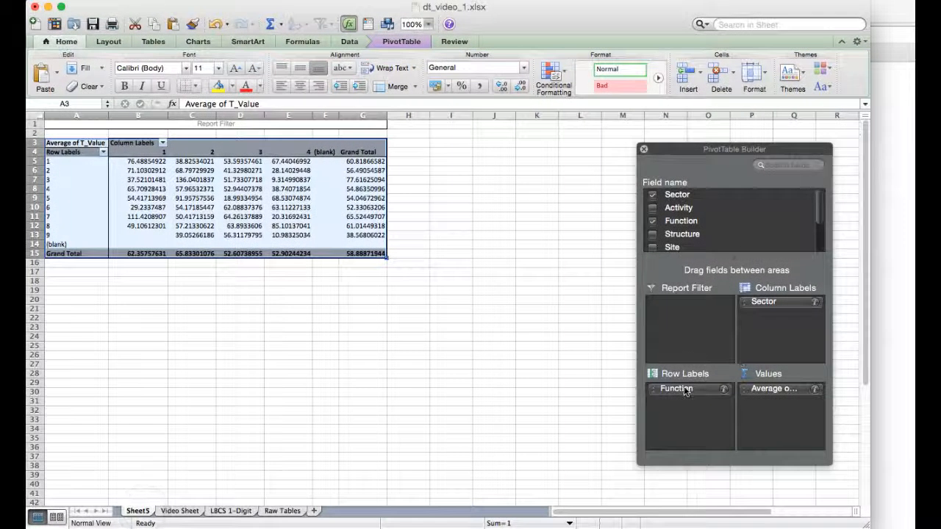
pyautogui.moveTo(685, 391); pyautogui.dragTo(716, 412)
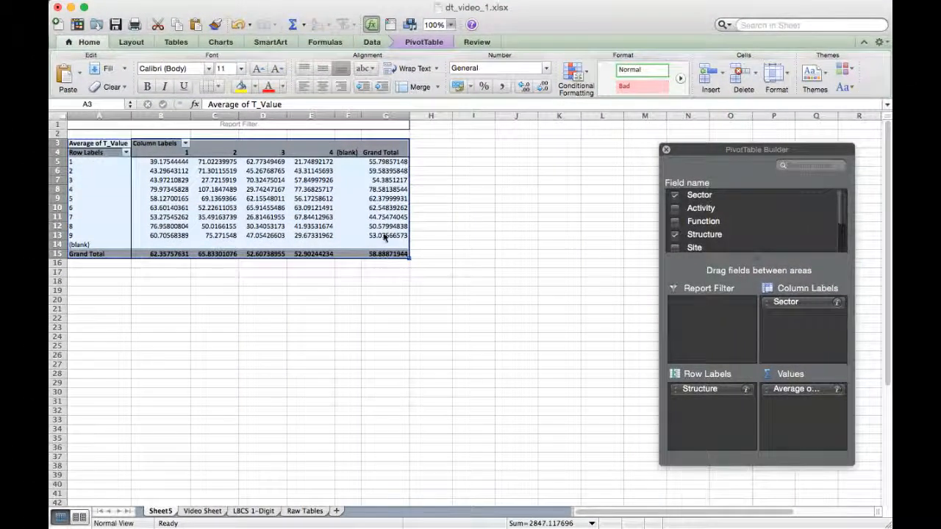
pyautogui.press('super+c')
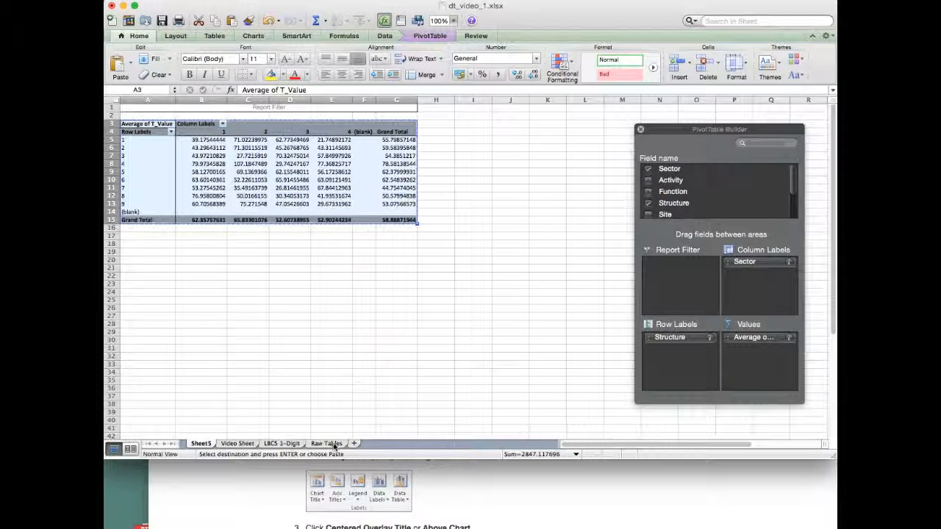
pyautogui.click(328, 444)
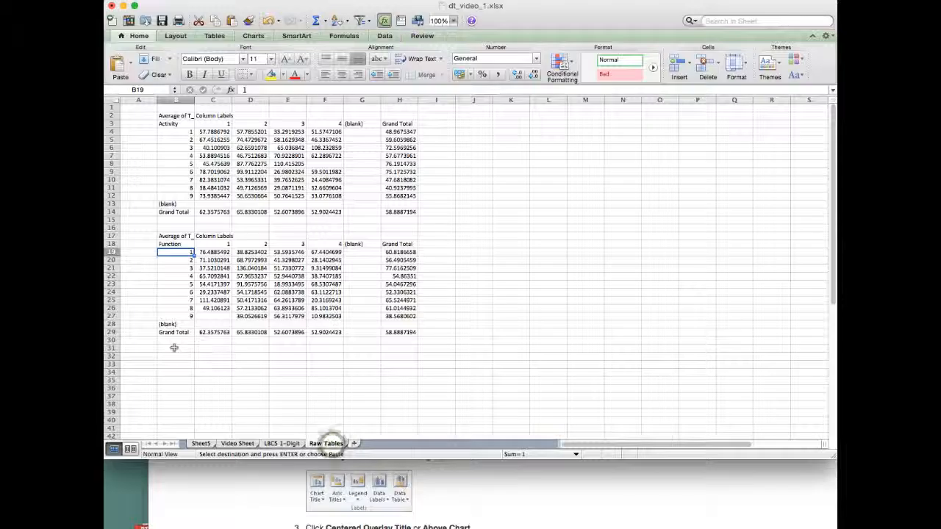
# - Try a regular paste of the Structure PivotTable at cell B31 of Raw Tables and undo it
pyautogui.press('super+v')
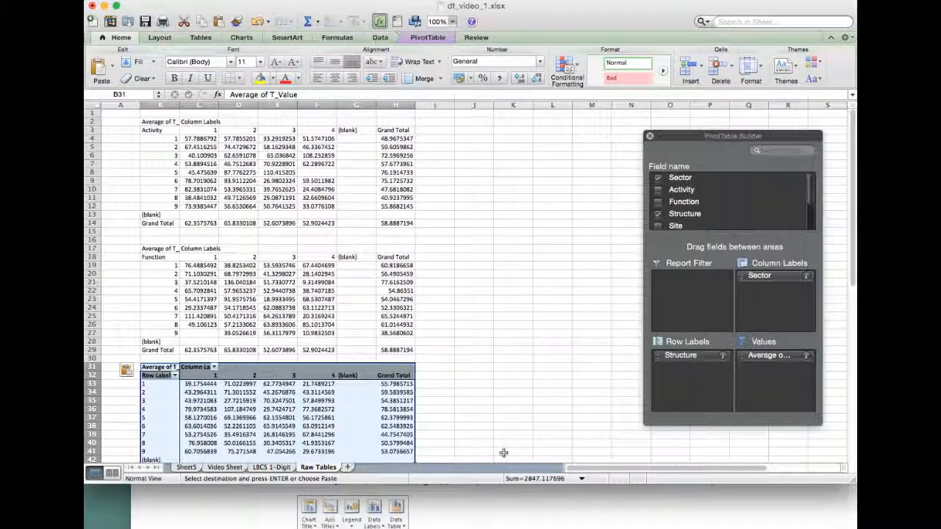
pyautogui.press('super+z')
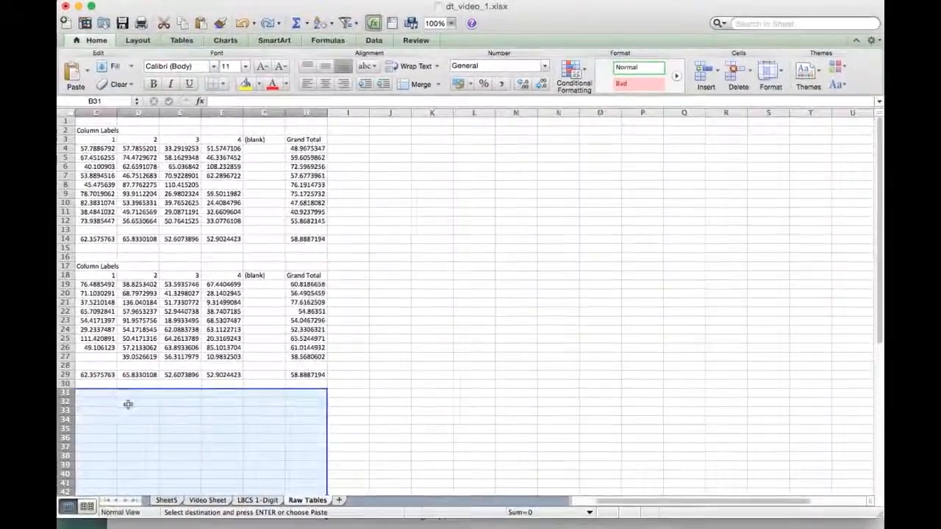
# - Paste the copied Structure PivotTable at cell B31 of Raw Tables with Paste Special, as values only
pyautogui.hscroll(-2, 128, 405)
pyautogui.click(143, 399)
pyautogui.rightClick(143, 399)
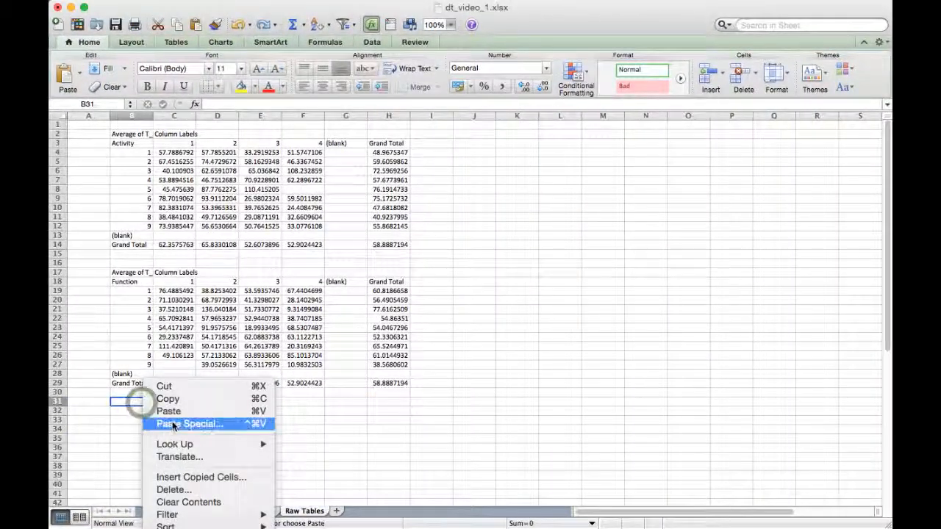
pyautogui.click(174, 425)
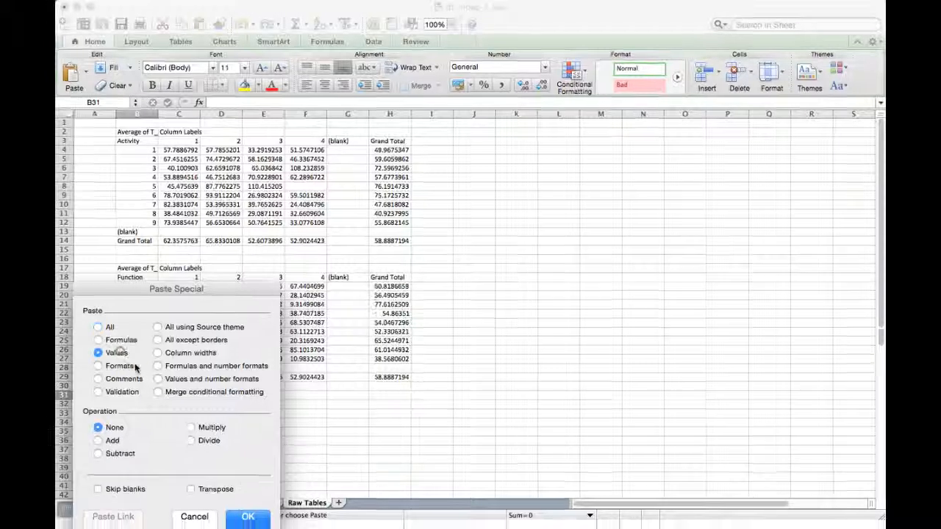
pyautogui.click(107, 358)
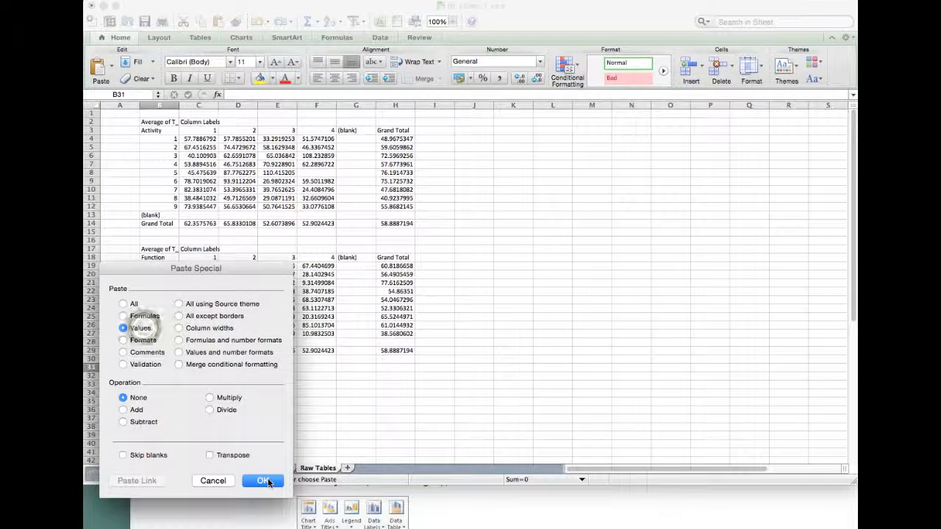
pyautogui.click(265, 481)
# - Replace the row labels header in cell B32 of the third pasted table with "Structure"
pyautogui.click(154, 378)
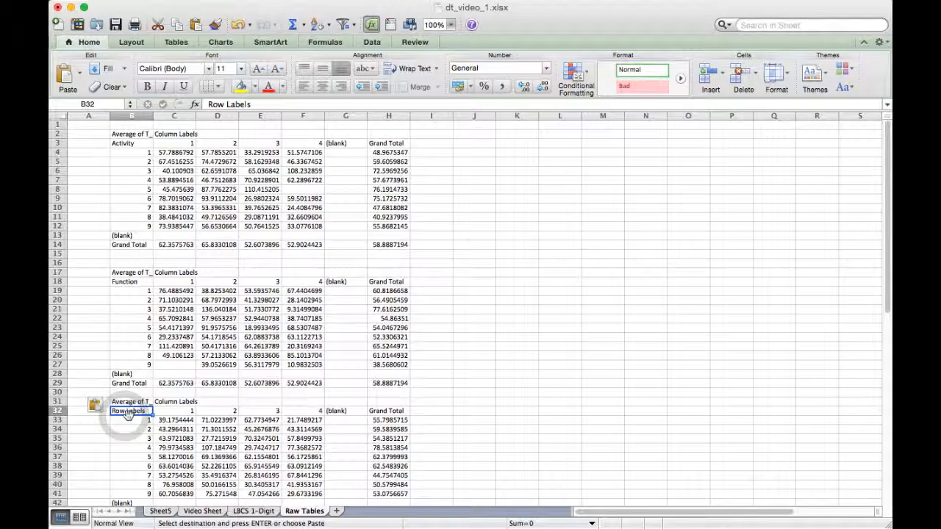
pyautogui.write('Struct')
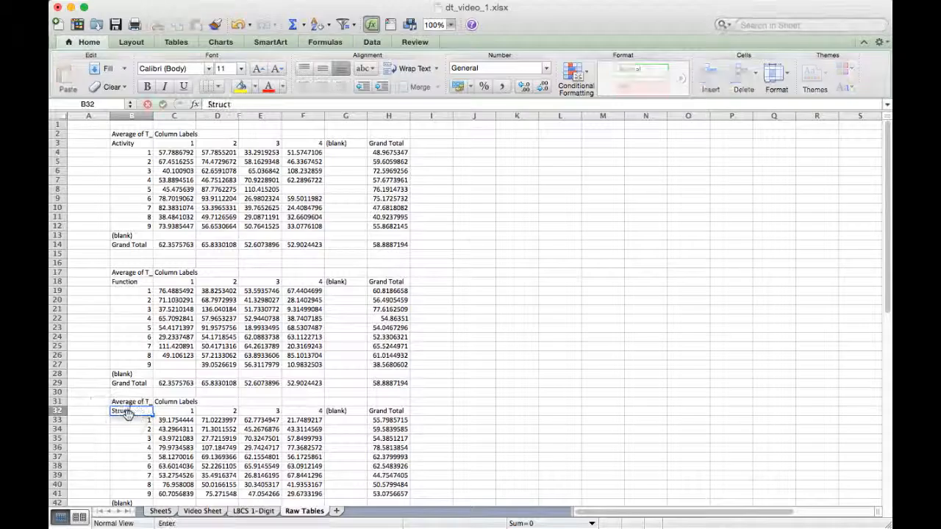
pyautogui.write('ure')
pyautogui.press('Return')
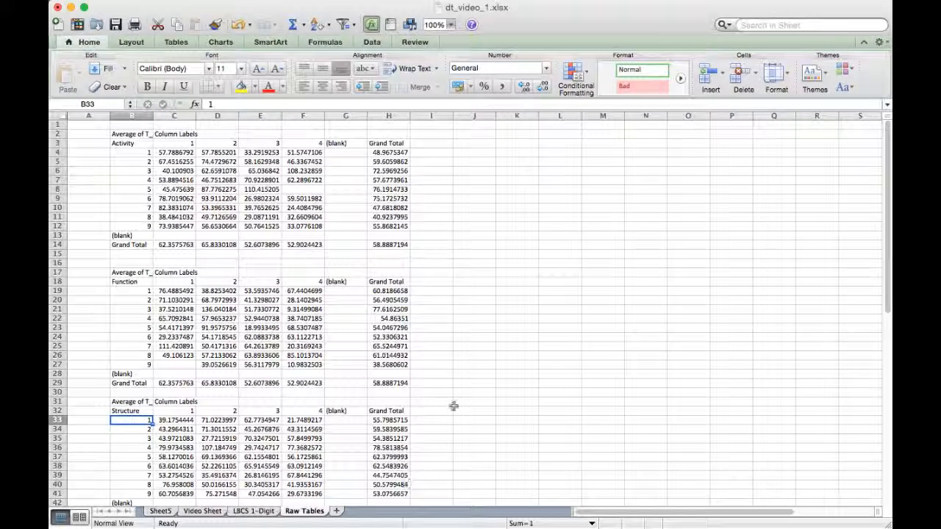
# - Review the three pasted tables, highlighting the Activity codes in B4:B12 and the column codes in C3:F3
pyautogui.scroll(-5, 449, 411)
pyautogui.scroll(5, 448, 410)
pyautogui.hscroll(6, 158, 171)
pyautogui.hscroll(-6, 152, 174)
pyautogui.moveTo(129, 154); pyautogui.dragTo(130, 225)
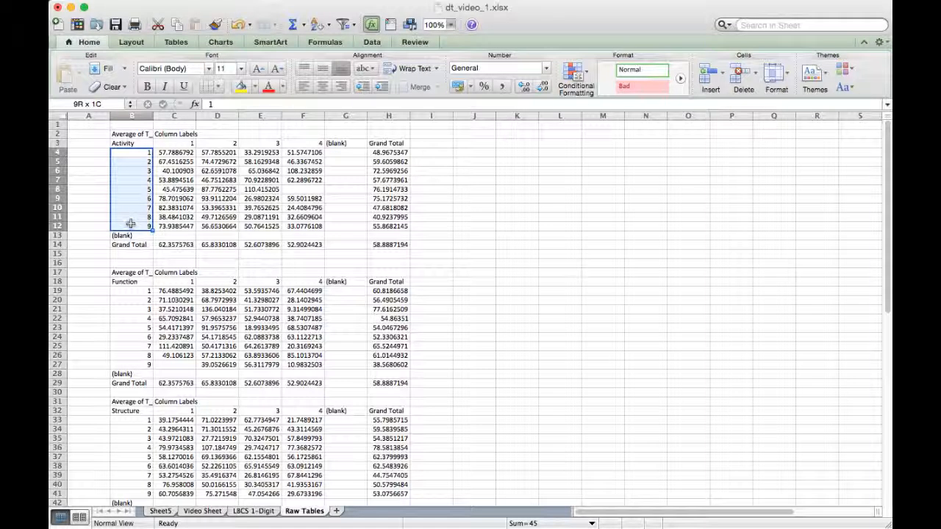
pyautogui.moveTo(131, 225); pyautogui.dragTo(292, 144)
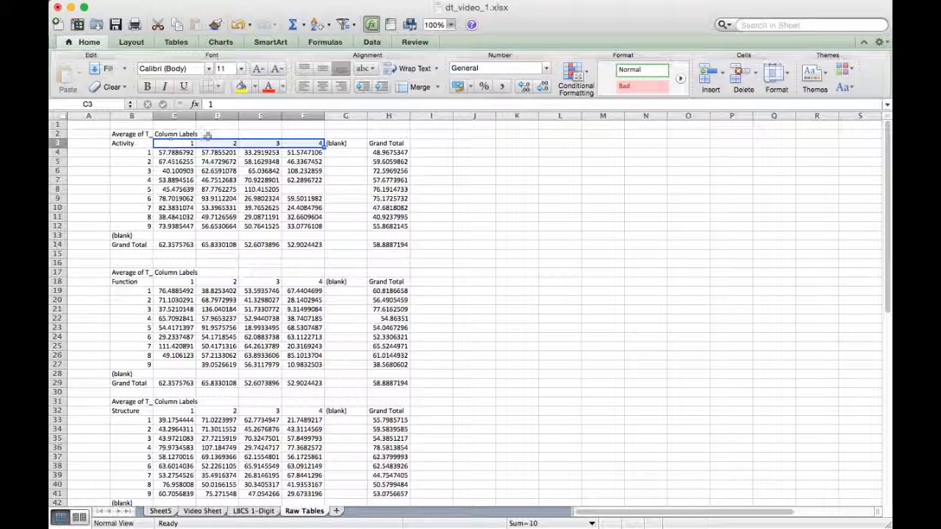
pyautogui.click(95, 155)
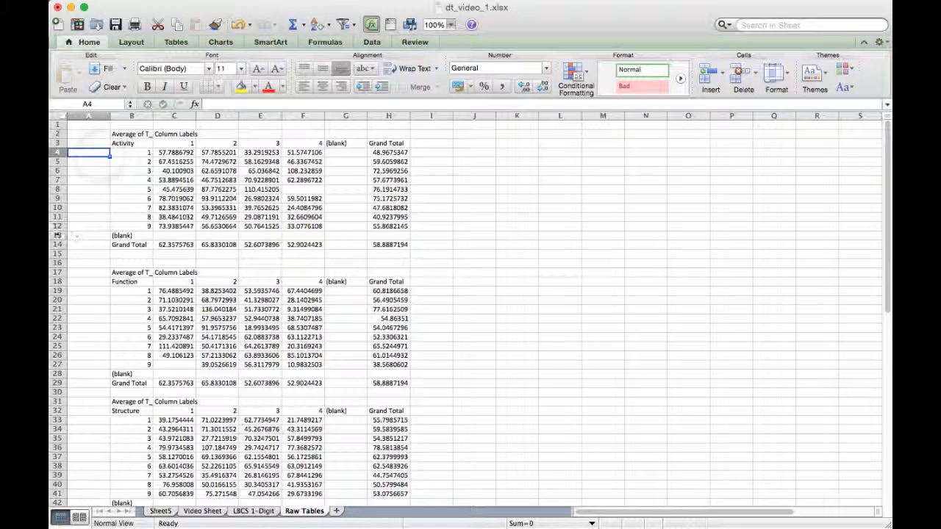
# - Delete the "(blank)" rows of the Activity and Function tables, row 13 and row 27
pyautogui.click(57, 236)
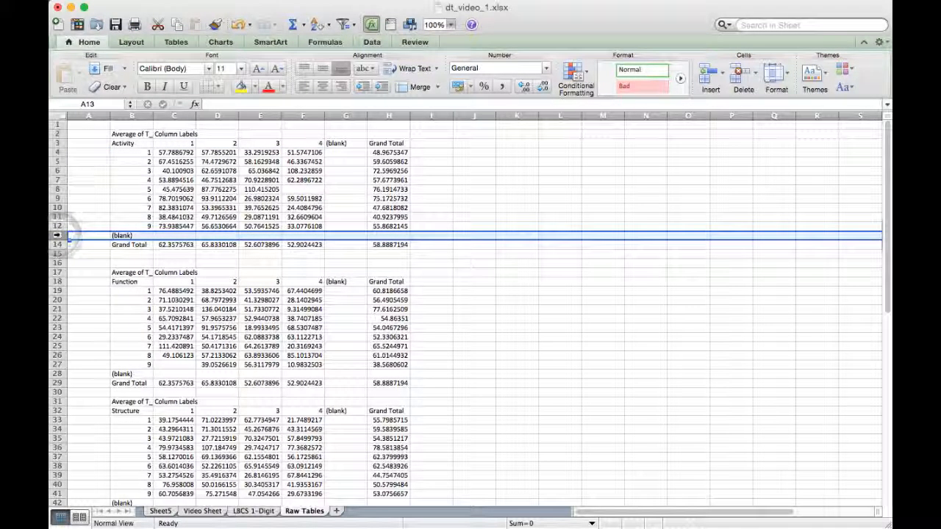
pyautogui.click(744, 75)
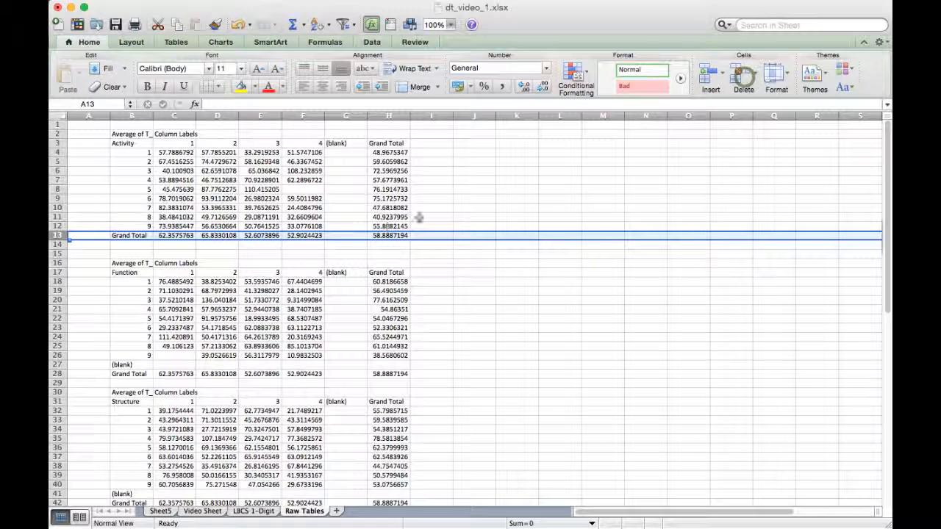
pyautogui.click(57, 364)
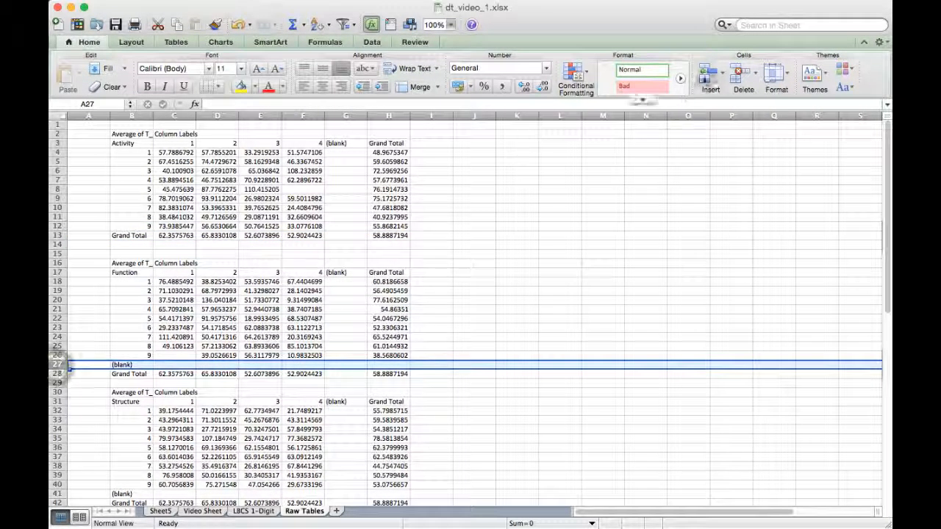
pyautogui.click(741, 73)
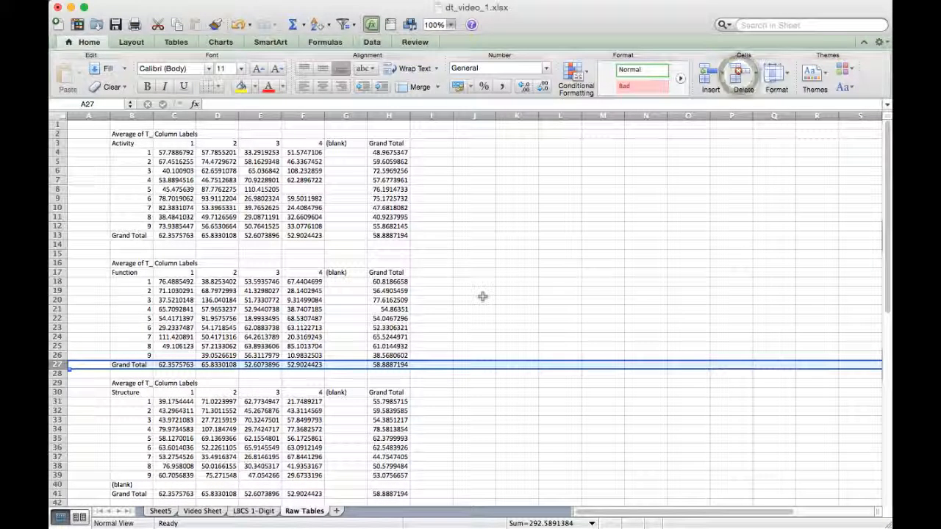
# - Delete the "(blank)" column G from the Raw Tables sheet
pyautogui.click(346, 116)
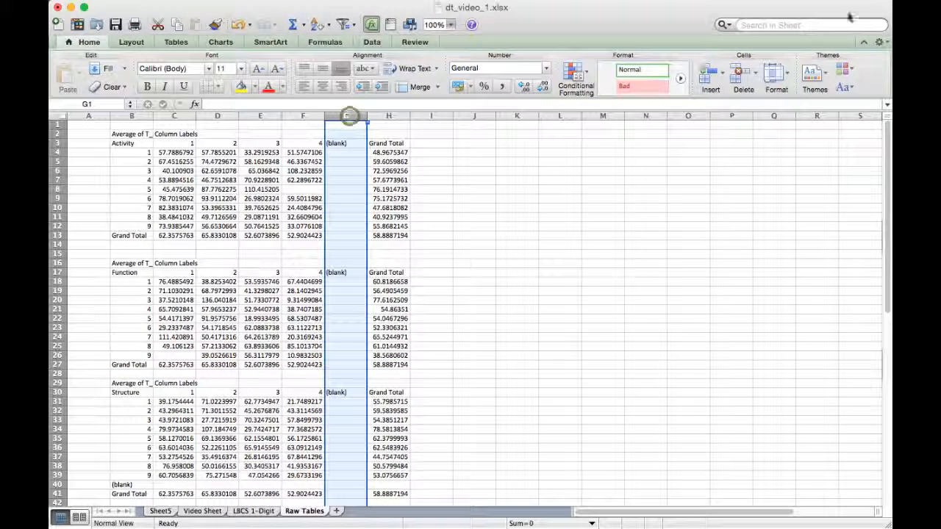
pyautogui.click(739, 77)
pyautogui.click(434, 248)
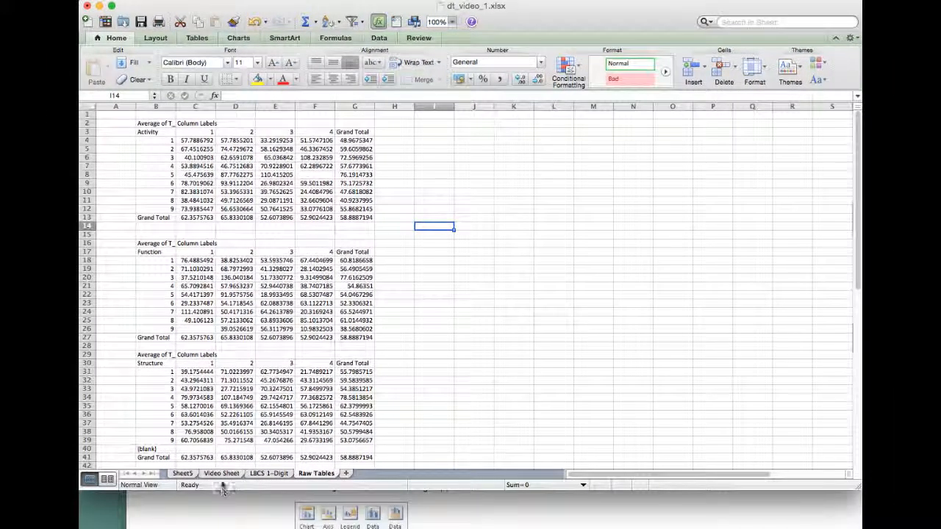
# - Review the LBCS 1-Digit sheet: the codes in A2:A10, the Activity to Structure columns, and what code 1 means in each category
pyautogui.click(214, 475)
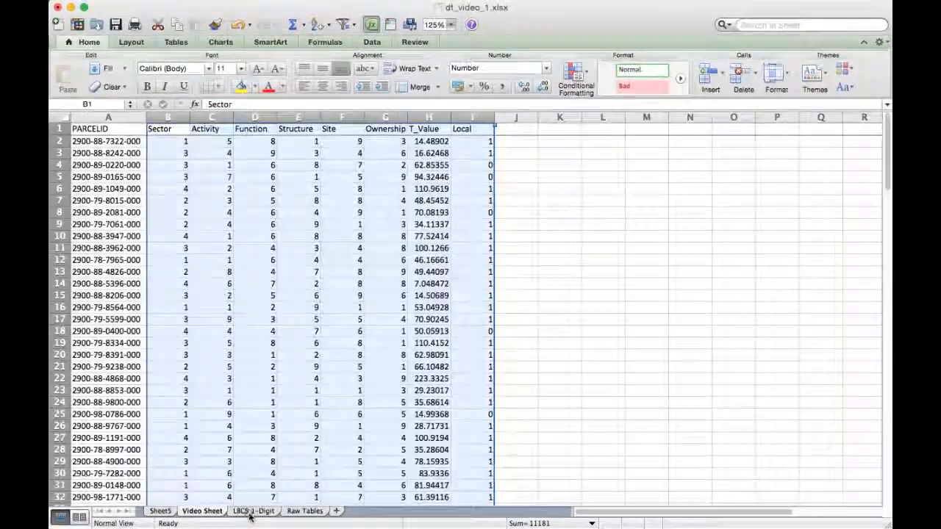
pyautogui.click(254, 506)
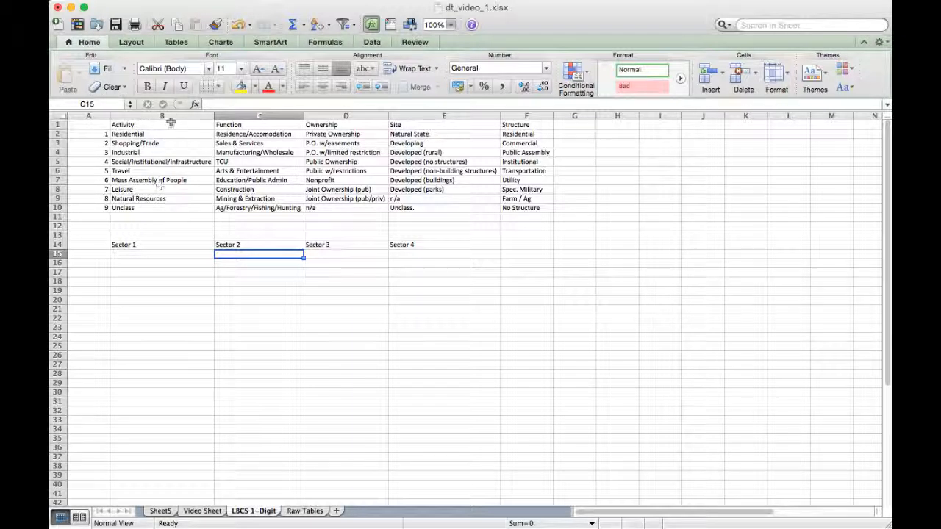
pyautogui.moveTo(87, 135); pyautogui.dragTo(87, 208)
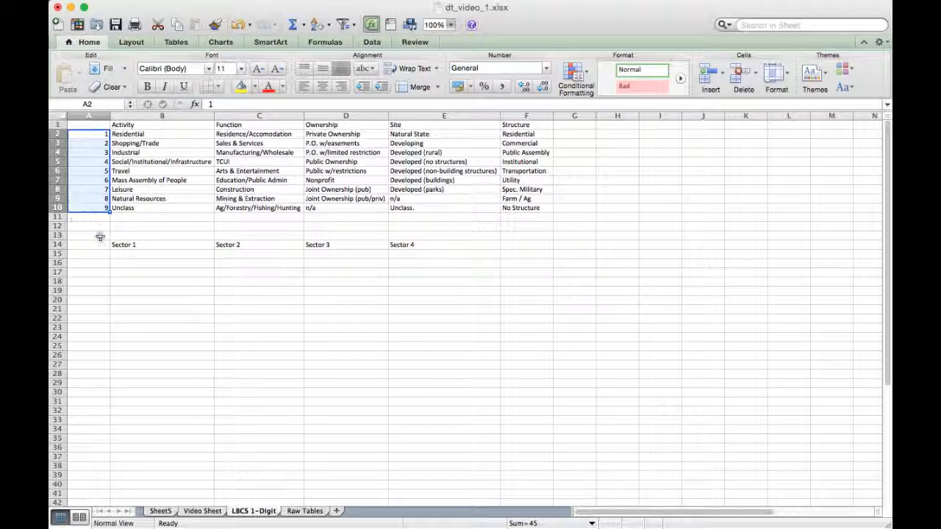
pyautogui.click(162, 116)
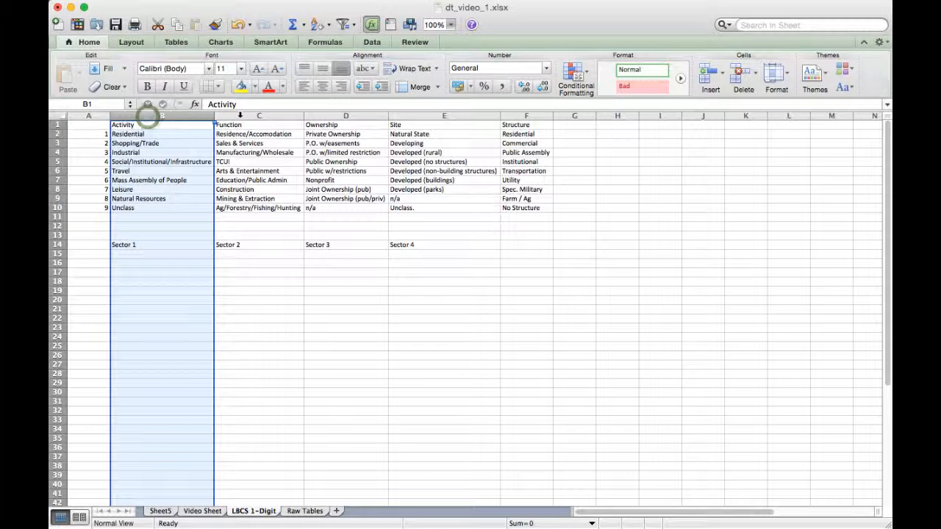
pyautogui.click(240, 115)
pyautogui.click(337, 115)
pyautogui.click(414, 115)
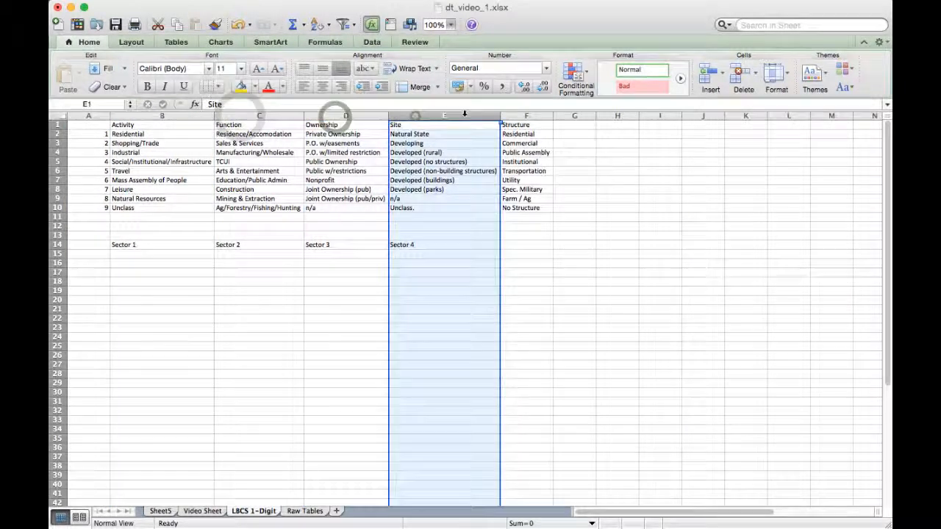
pyautogui.click(526, 116)
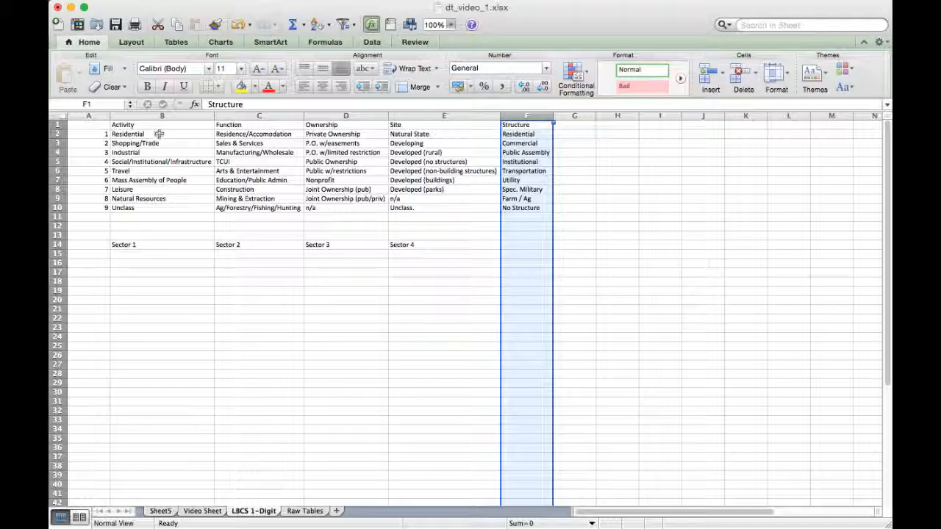
pyautogui.click(94, 135)
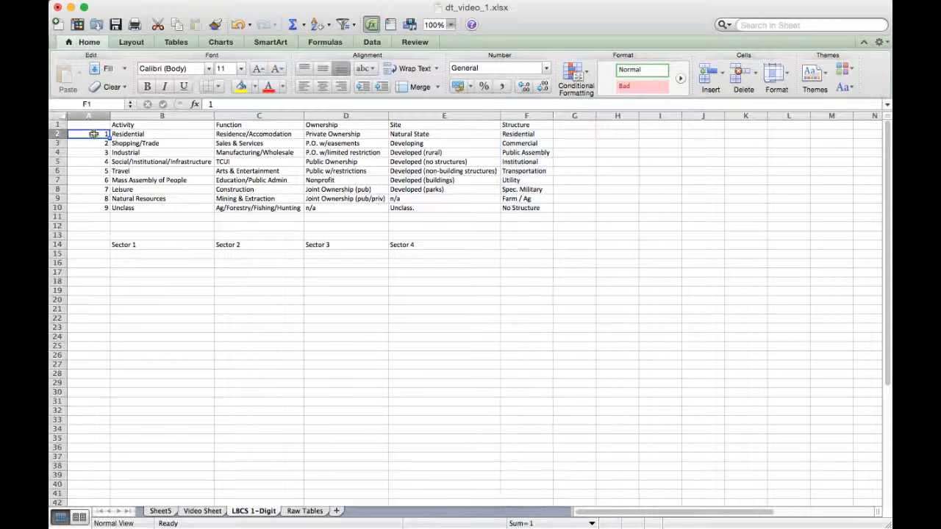
pyautogui.click(127, 135)
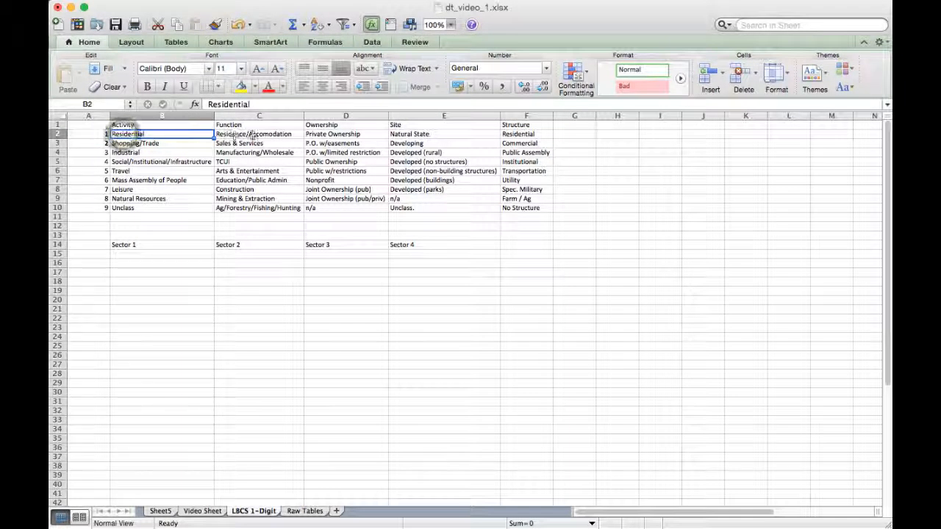
pyautogui.click(248, 135)
pyautogui.click(345, 137)
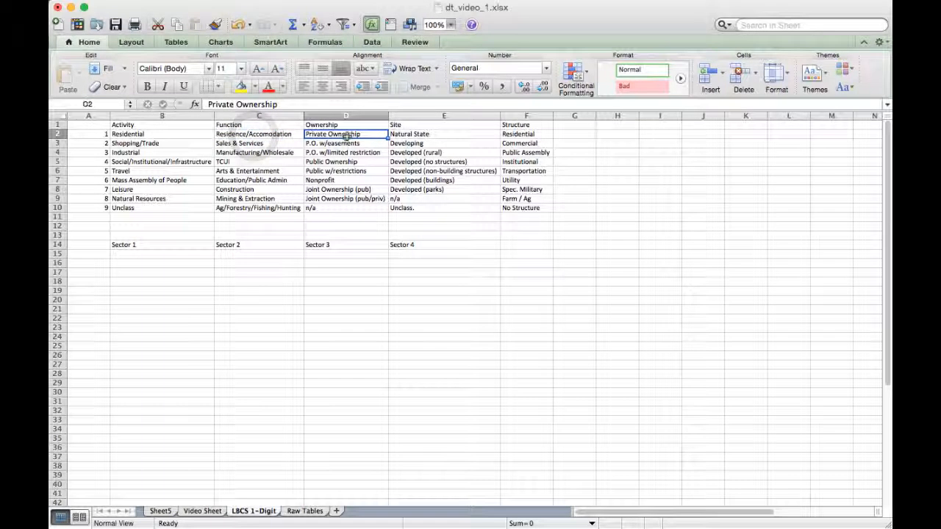
pyautogui.click(436, 133)
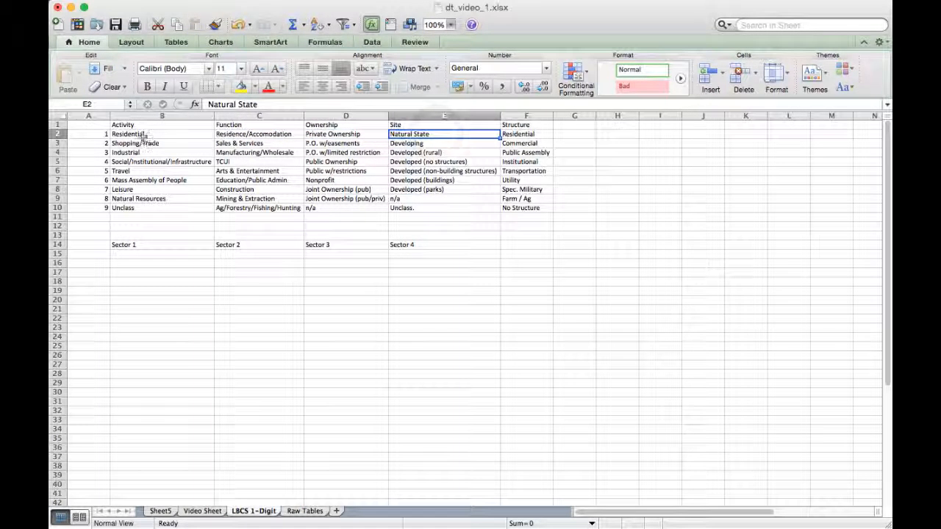
# - Copy the Activity descriptions B2:B10 from the LBCS 1-Digit sheet over the Activity codes in B4:B12 of Raw Tables
pyautogui.moveTo(129, 135); pyautogui.dragTo(133, 204)
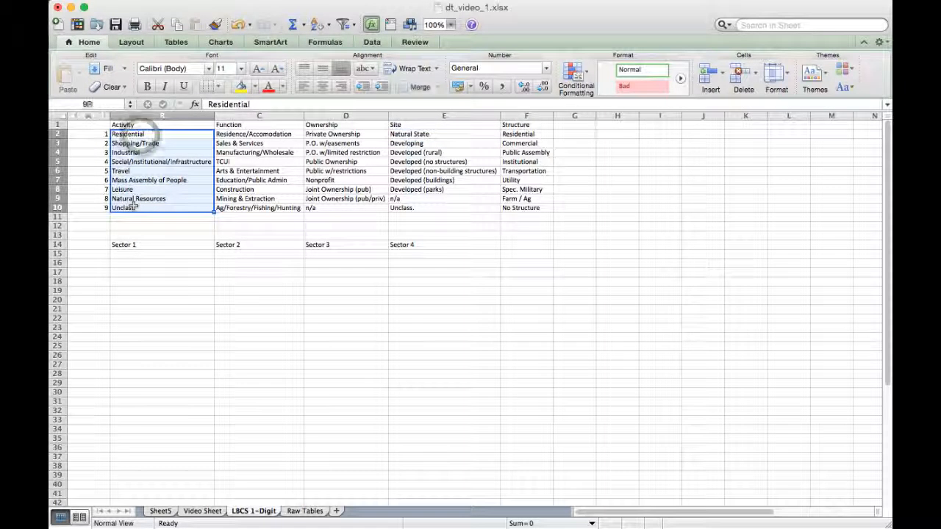
pyautogui.press('super+c')
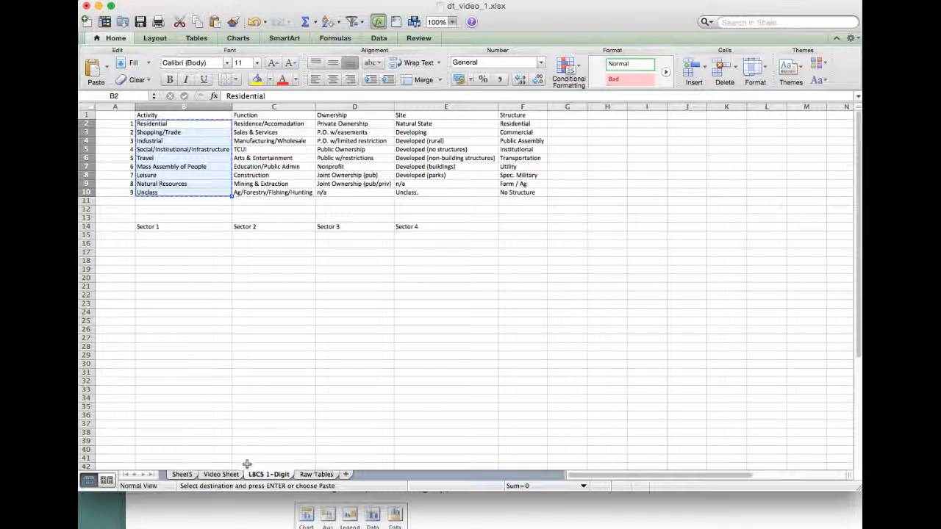
pyautogui.click(316, 475)
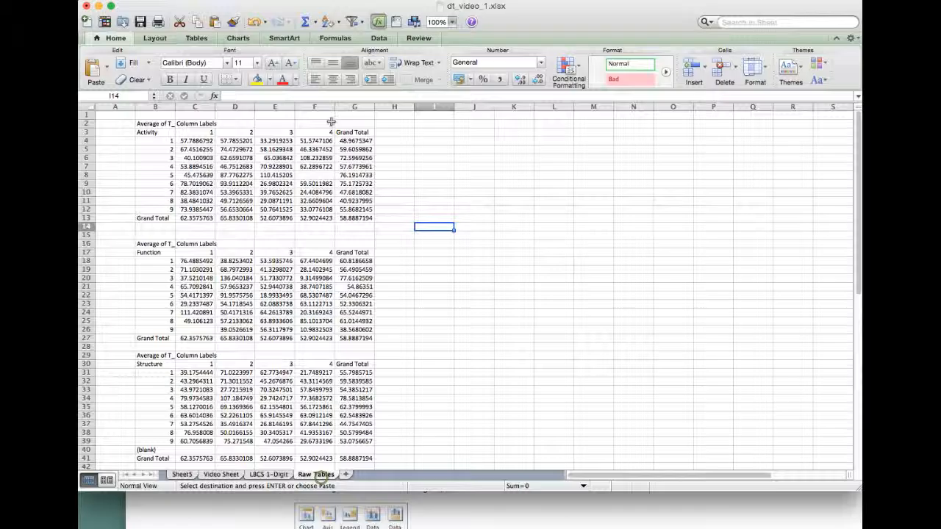
pyautogui.click(151, 141)
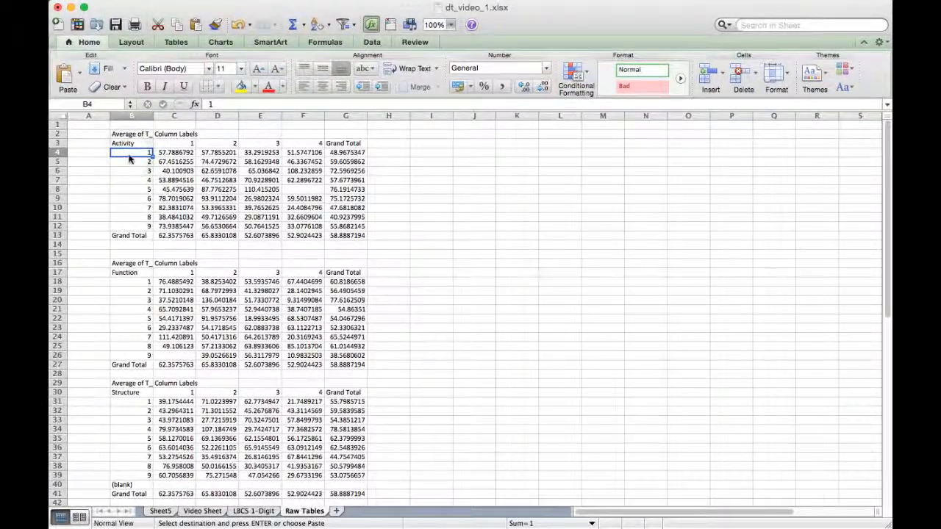
pyautogui.press('super+v')
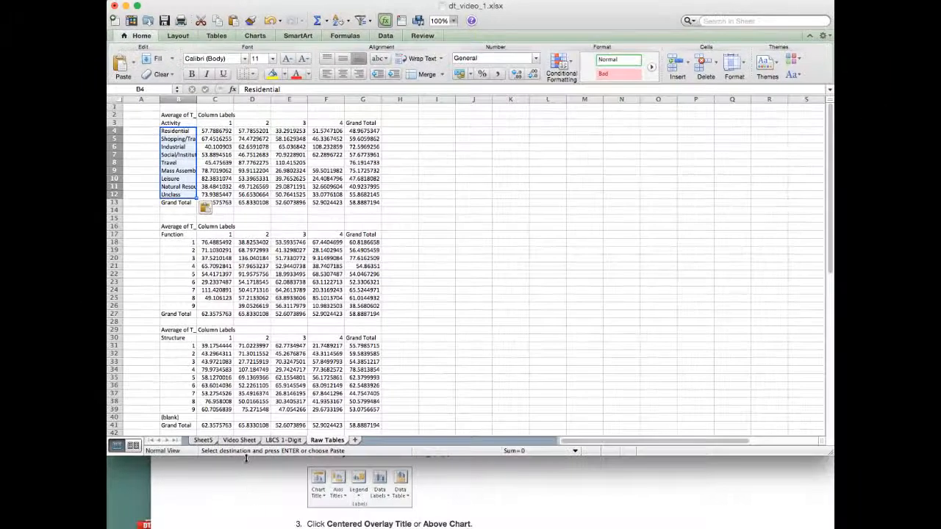
# - Copy the Sector 1 to Sector 4 headings from B14:E14 of LBCS 1-Digit over the Activity table's column codes in C3:F3 of Raw Tables
pyautogui.click(282, 441)
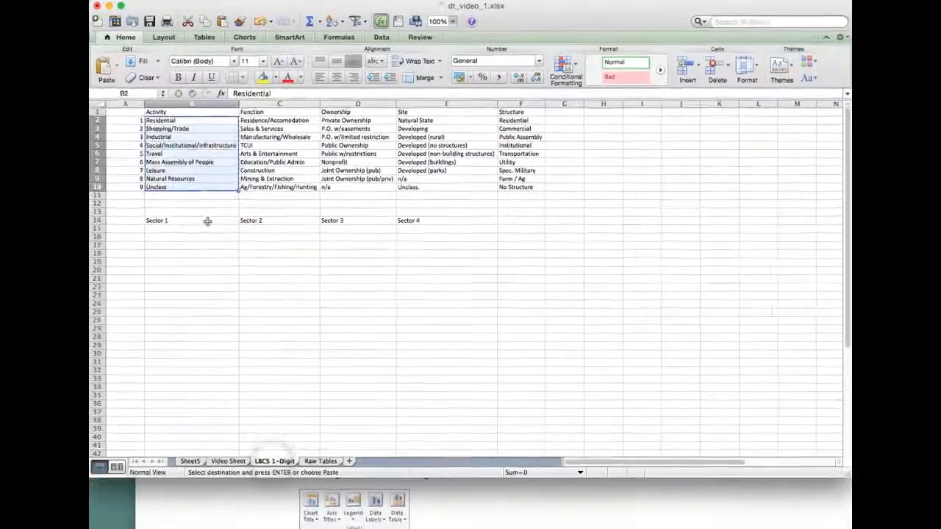
pyautogui.moveTo(219, 212); pyautogui.dragTo(417, 212)
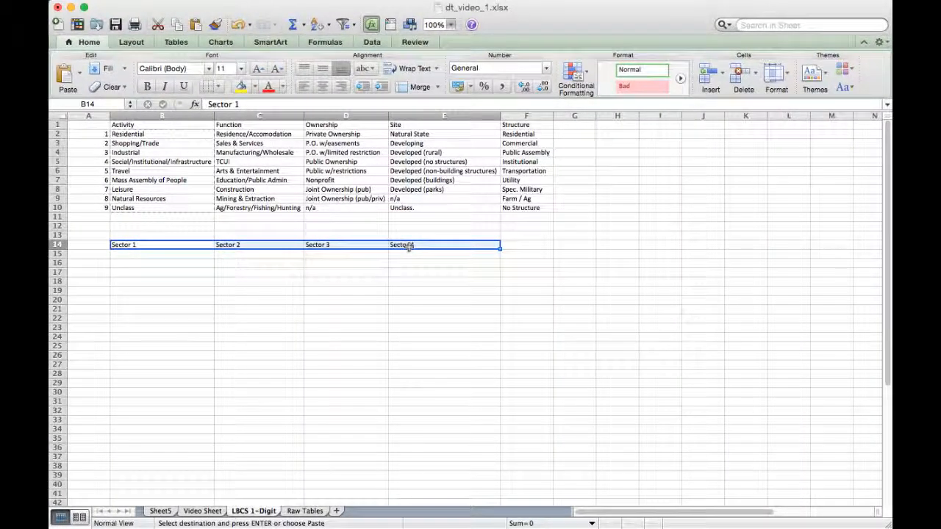
pyautogui.press('super+c')
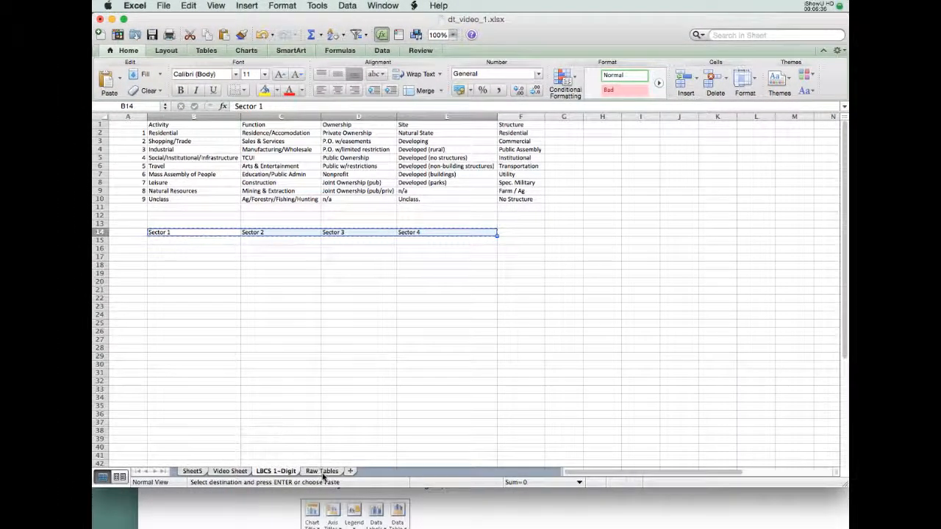
pyautogui.click(322, 471)
pyautogui.click(205, 140)
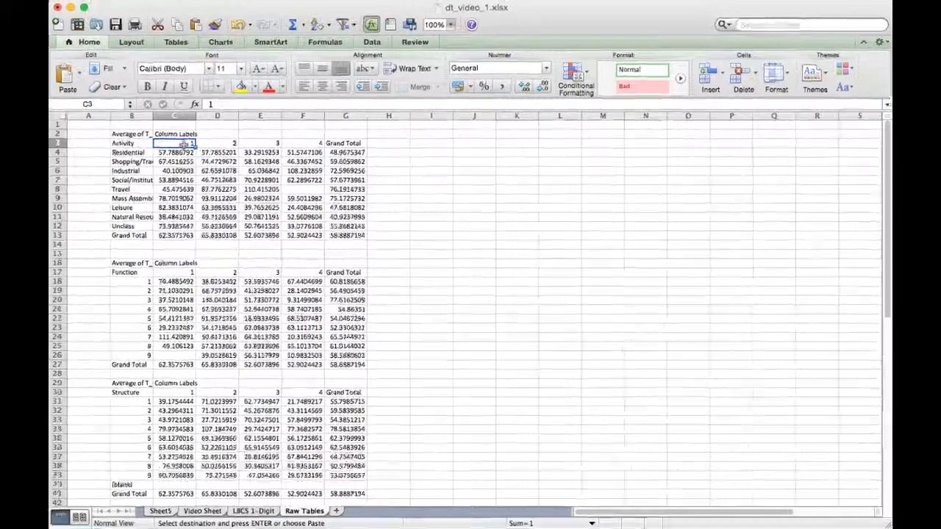
pyautogui.press('super+v')
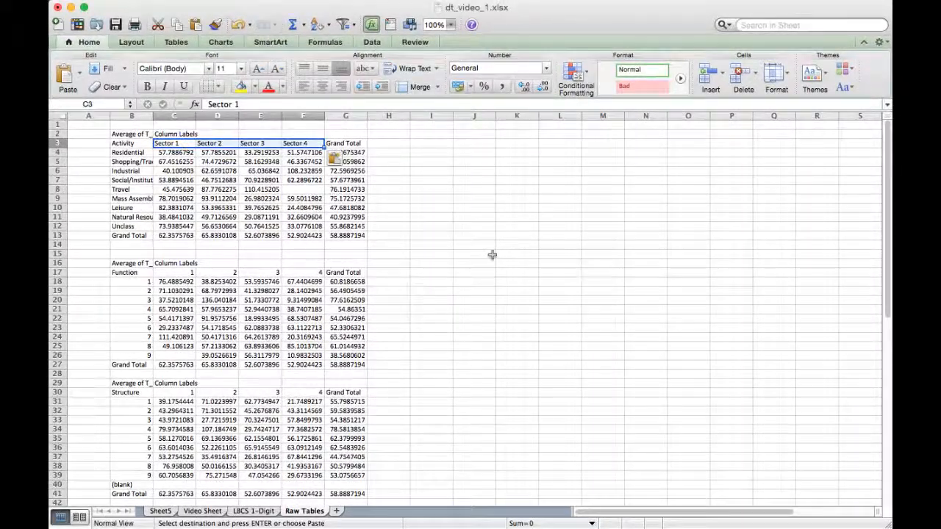
pyautogui.click(468, 231)
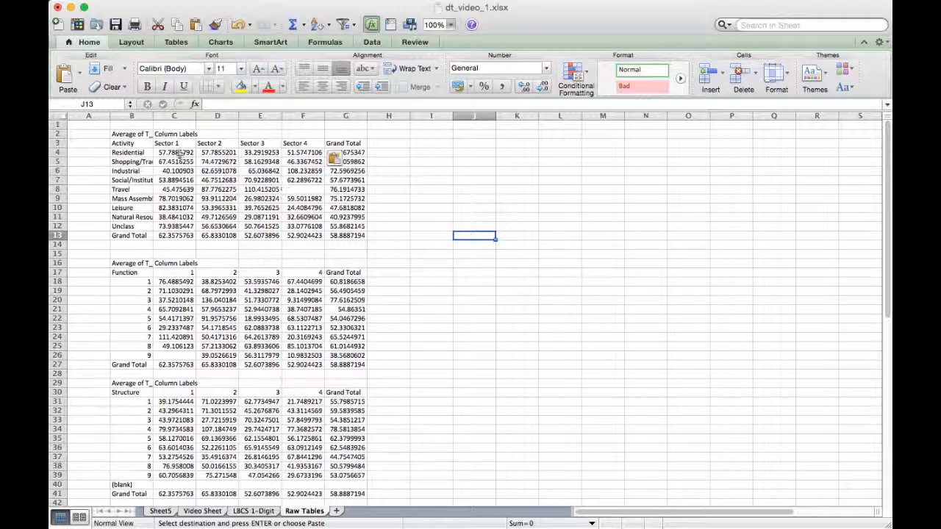
# - Format the Activity table's values C4:G13, including the grand totals, as Accounting currency with dollar signs
pyautogui.moveTo(180, 155); pyautogui.dragTo(312, 225)
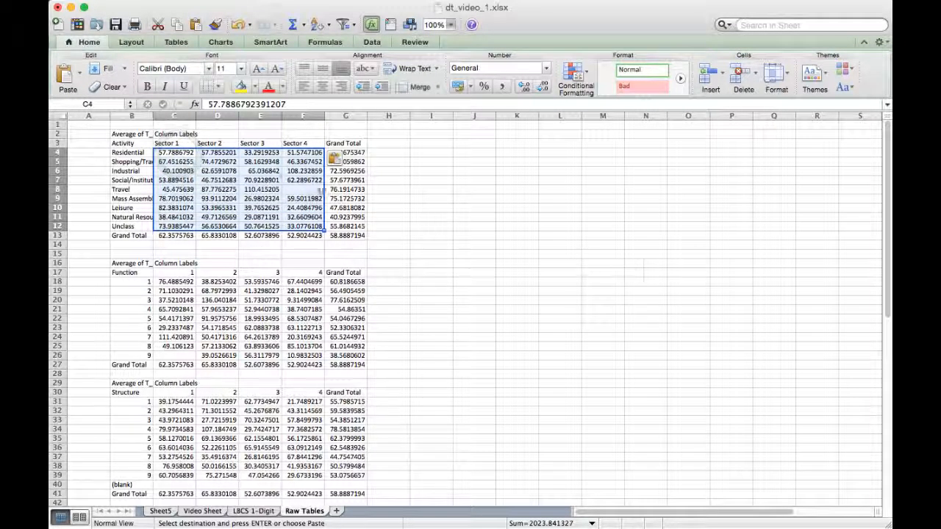
pyautogui.moveTo(175, 152); pyautogui.dragTo(351, 235)
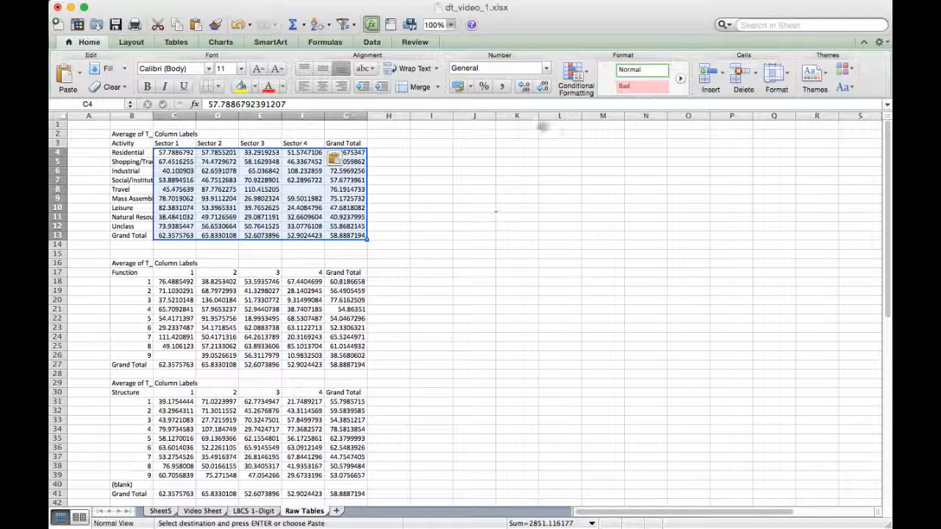
pyautogui.click(457, 86)
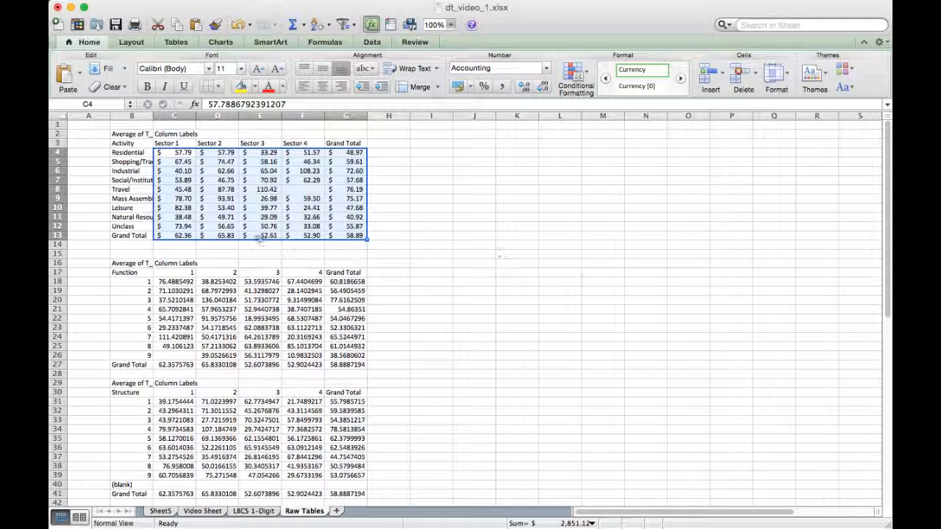
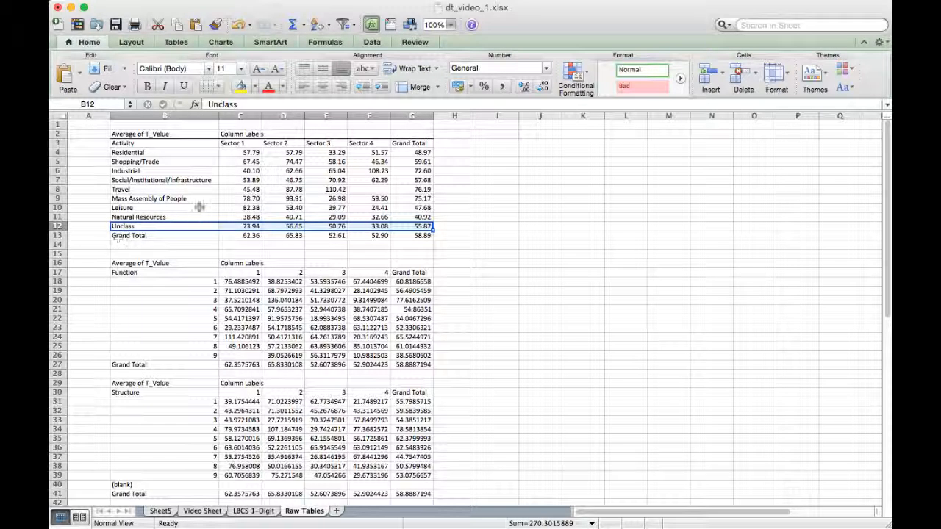
# - Add a bottom border beneath the Activity table's Unclass row, B12:G12
pyautogui.click(219, 87)
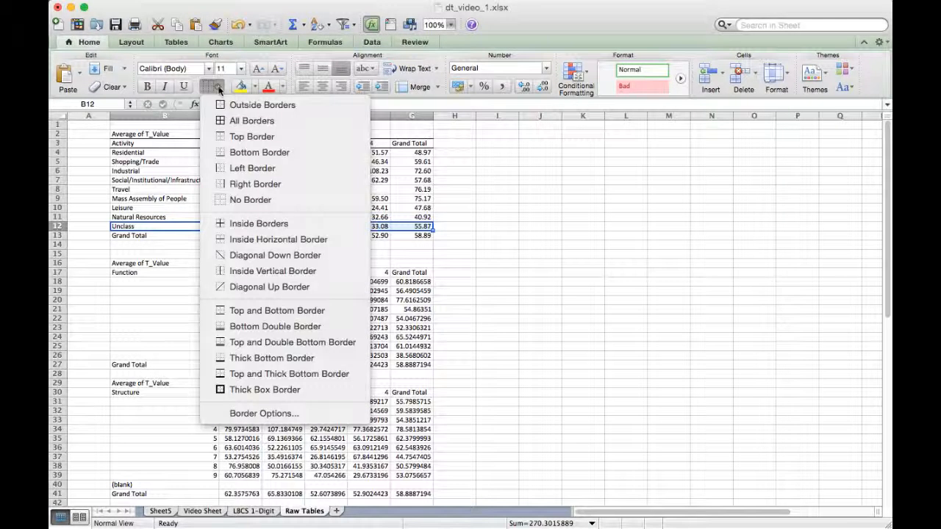
pyautogui.click(305, 151)
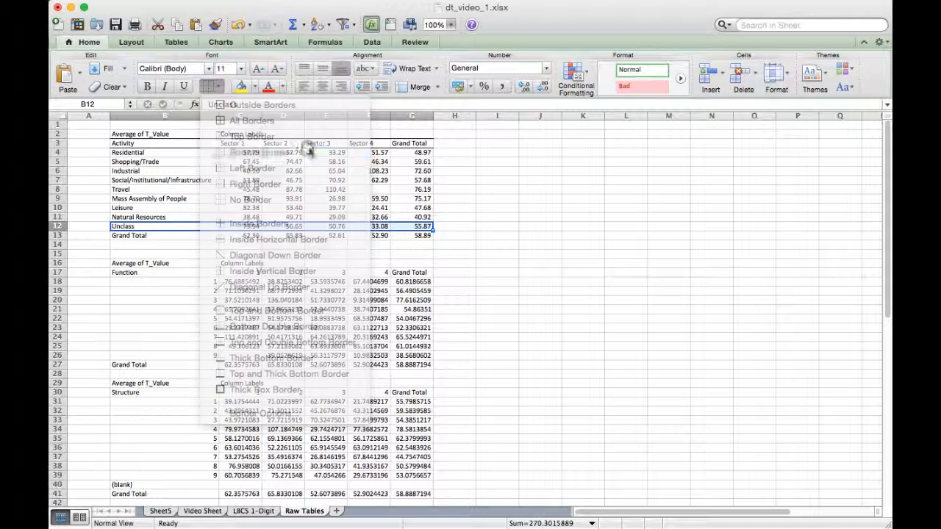
pyautogui.click(500, 211)
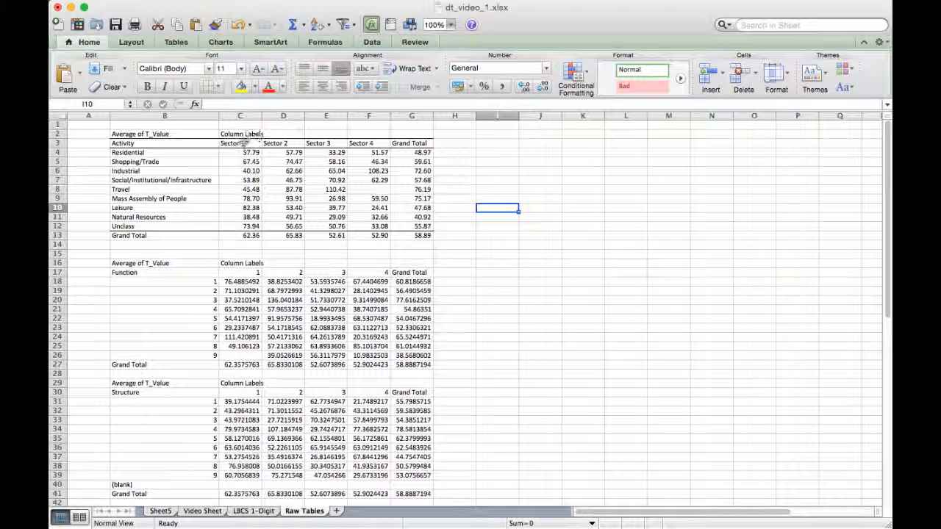
# - Center the Activity table's column headings in C3:G3, from Sector 1 through Grand Total
pyautogui.moveTo(233, 143); pyautogui.dragTo(408, 143)
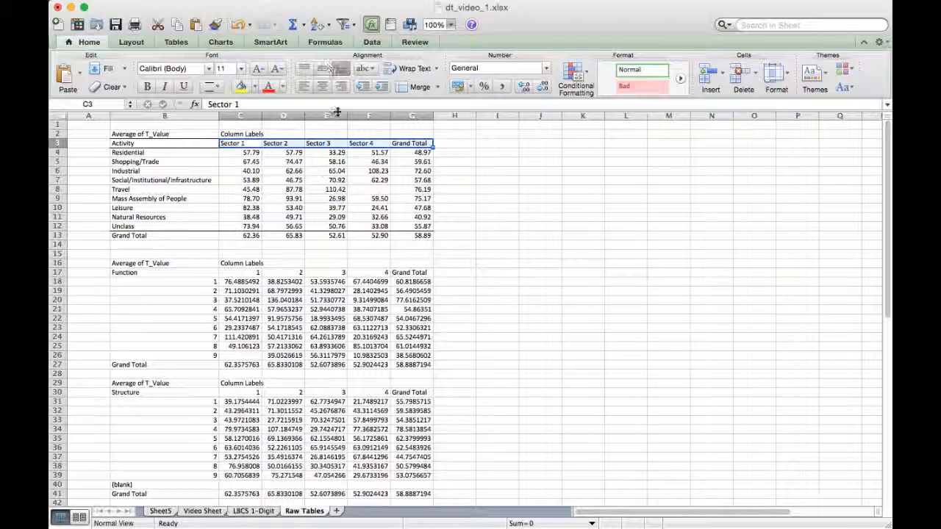
pyautogui.click(322, 87)
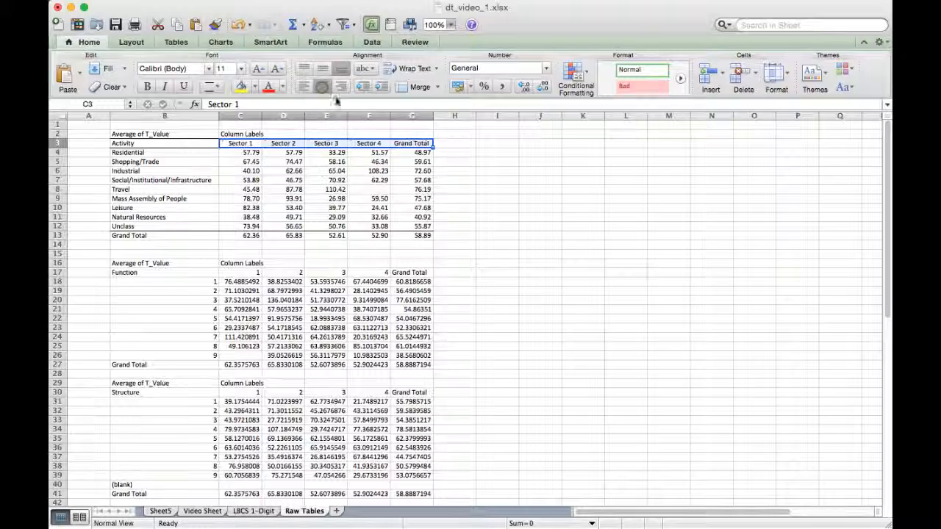
pyautogui.click(535, 262)
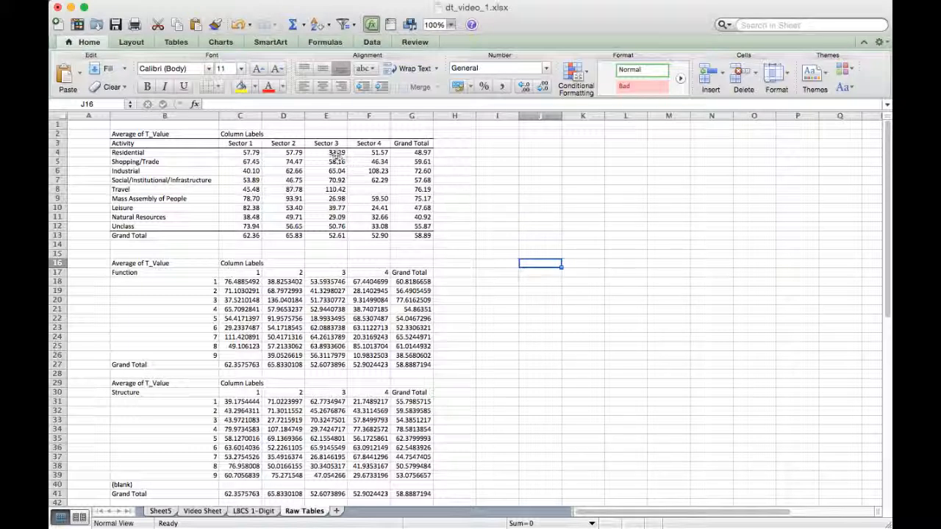
# - Clear the Column Labels text from C2 and title the table in B2 "Per Square Foot Value of LBCS Activities by Sector"
pyautogui.moveTo(337, 153); pyautogui.dragTo(335, 225)
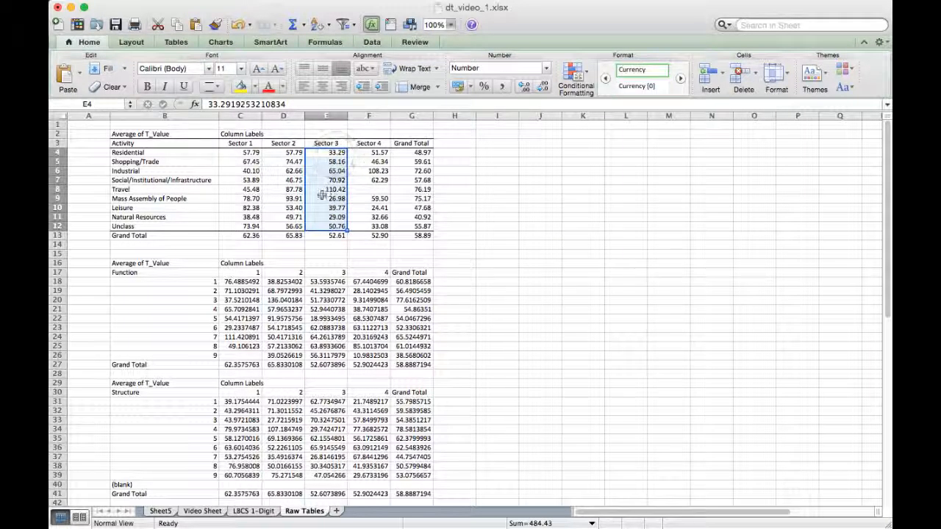
pyautogui.click(240, 134)
pyautogui.click(172, 135)
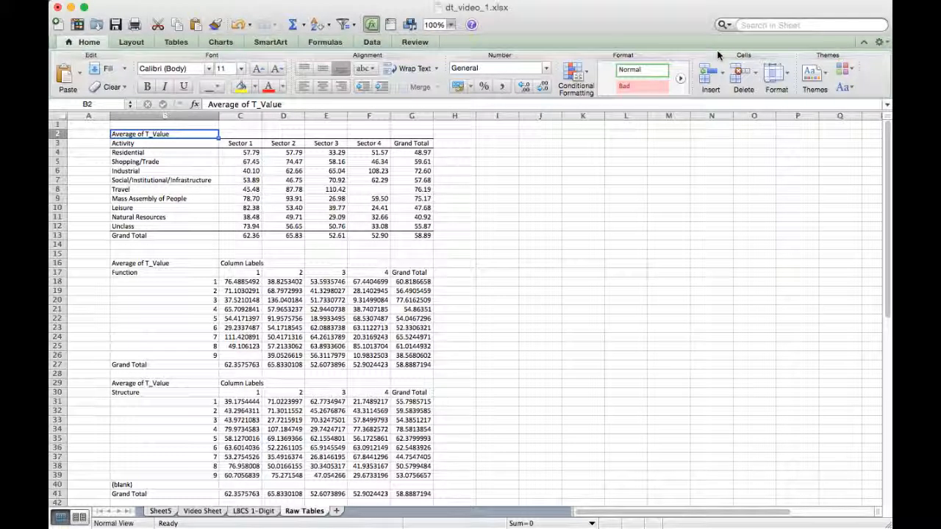
pyautogui.write('Per Square Foot Value of LBCS Activities by')
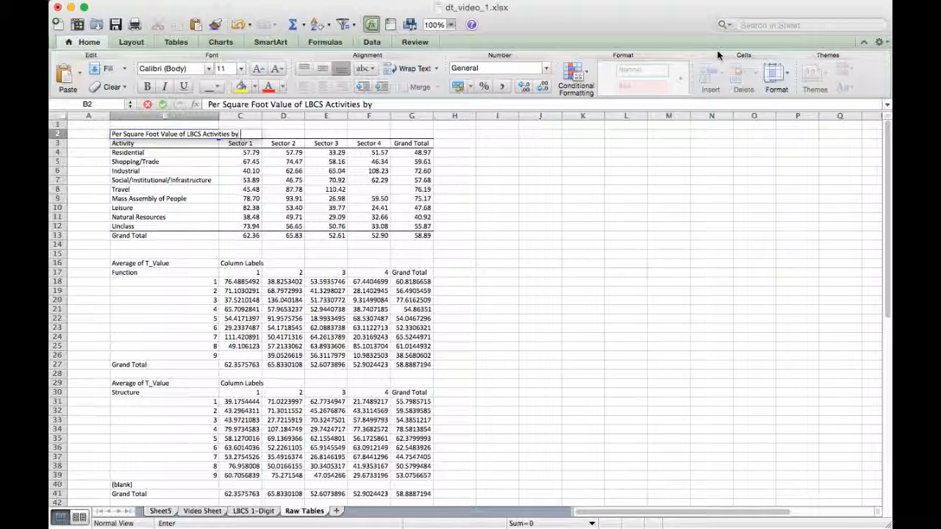
pyautogui.write(' Sector')
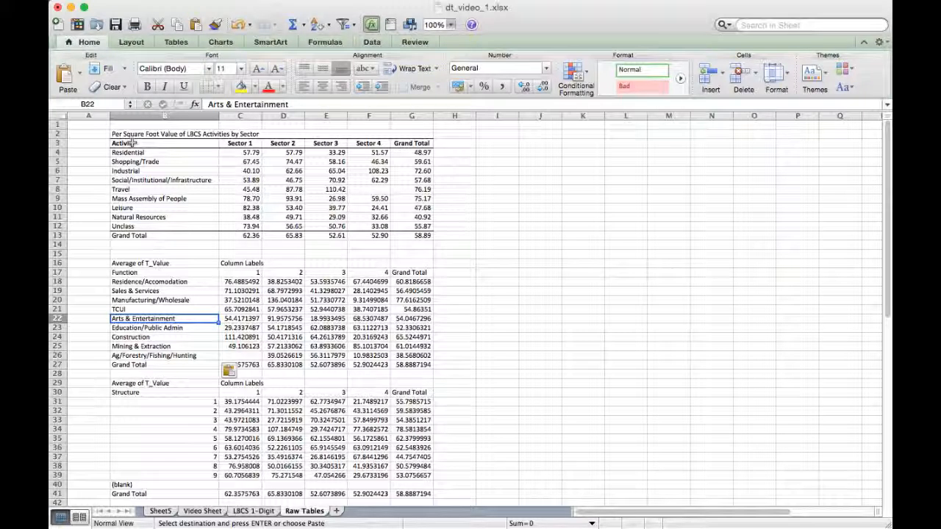
# - Insert a 3-D Clustered Column chart of the Activity data B3:F12, excluding the grand totals, and place it beside the Activity table
pyautogui.moveTo(132, 143); pyautogui.dragTo(406, 225)
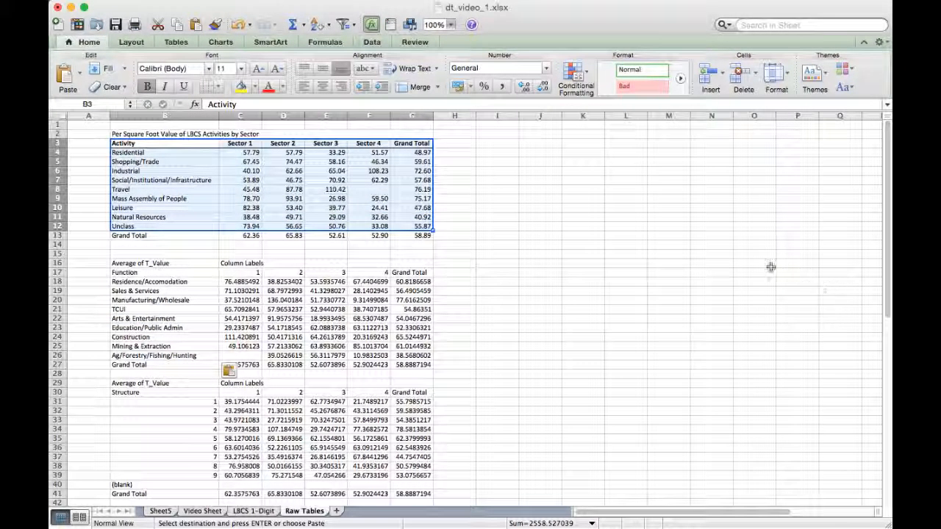
pyautogui.click(129, 152)
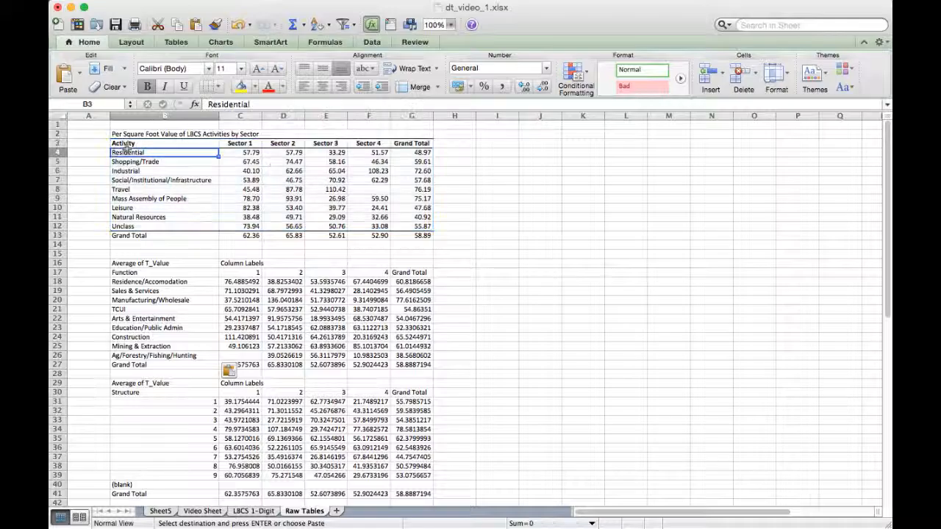
pyautogui.moveTo(124, 143); pyautogui.dragTo(389, 228)
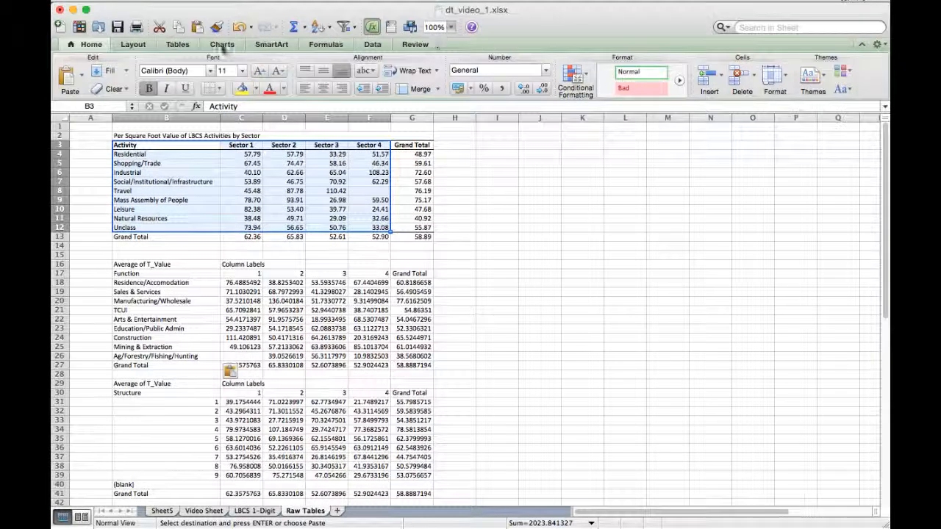
pyautogui.click(220, 44)
pyautogui.click(70, 77)
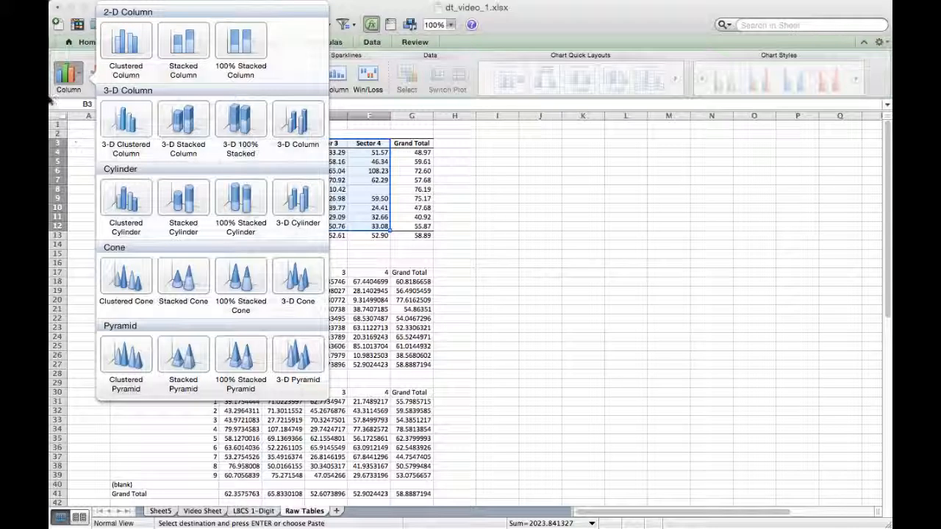
pyautogui.click(128, 121)
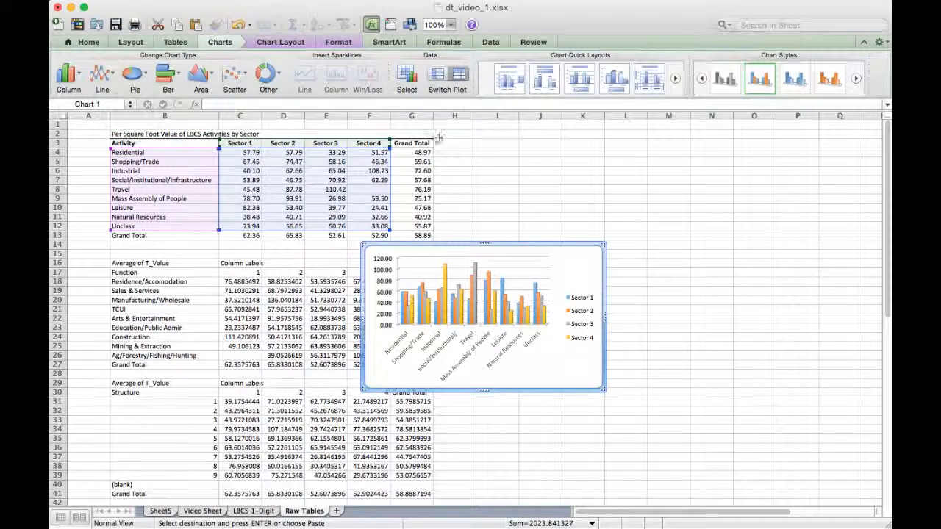
pyautogui.moveTo(517, 248); pyautogui.dragTo(615, 157)
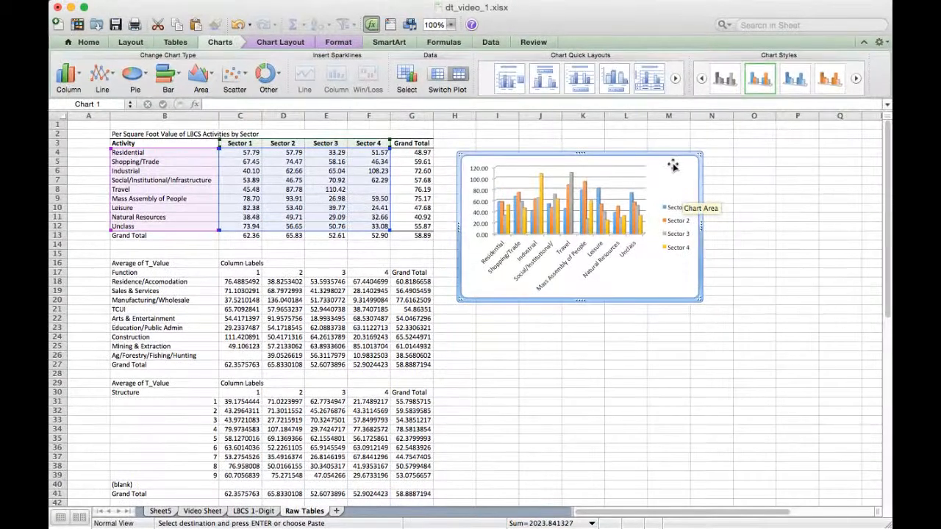
# - Move the Activity chart to a new sheet named "Activity Chart"
pyautogui.rightClick(677, 171)
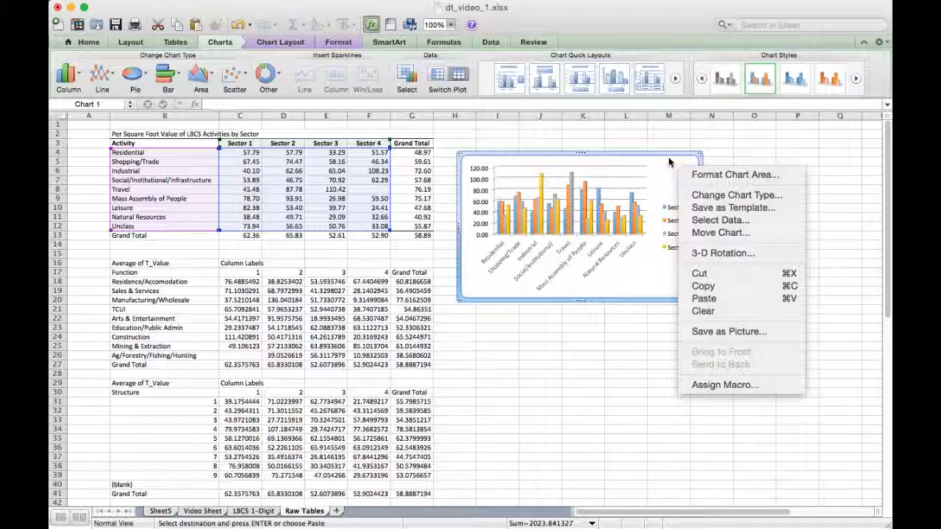
pyautogui.click(734, 234)
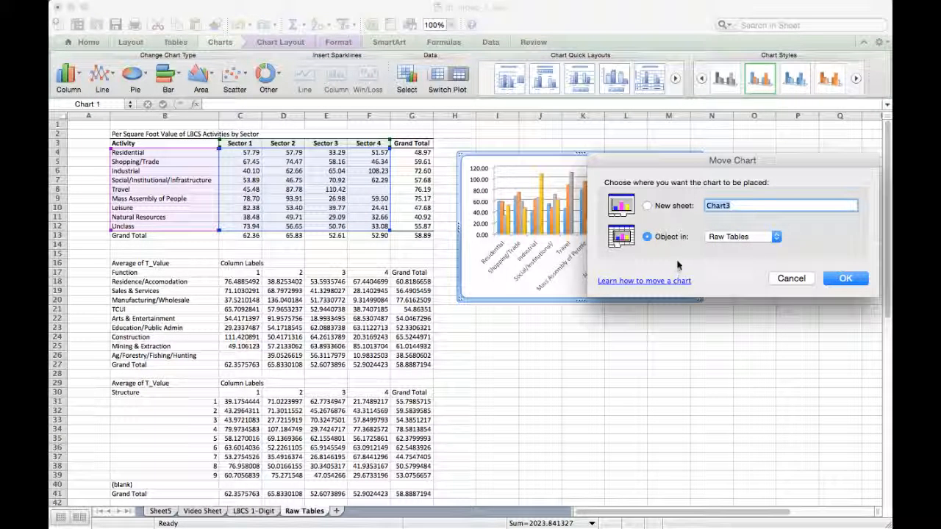
pyautogui.click(647, 205)
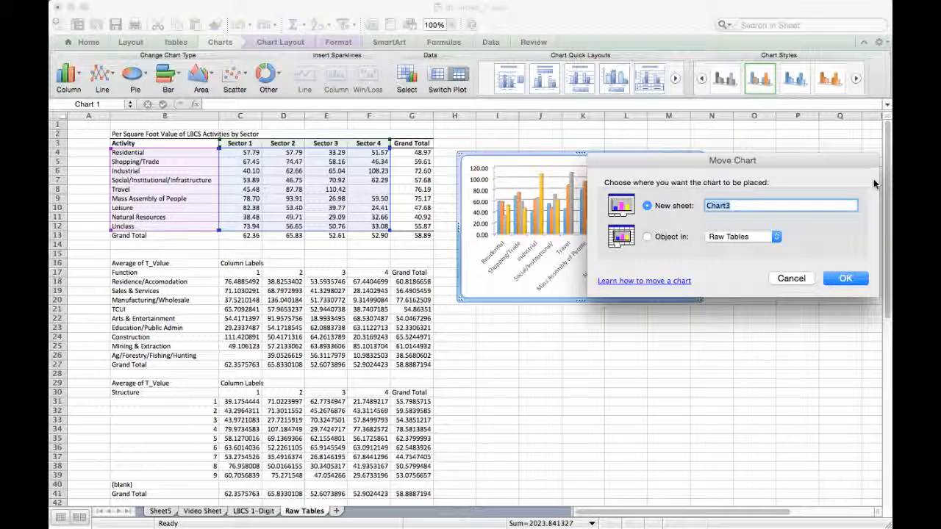
pyautogui.write('Activit')
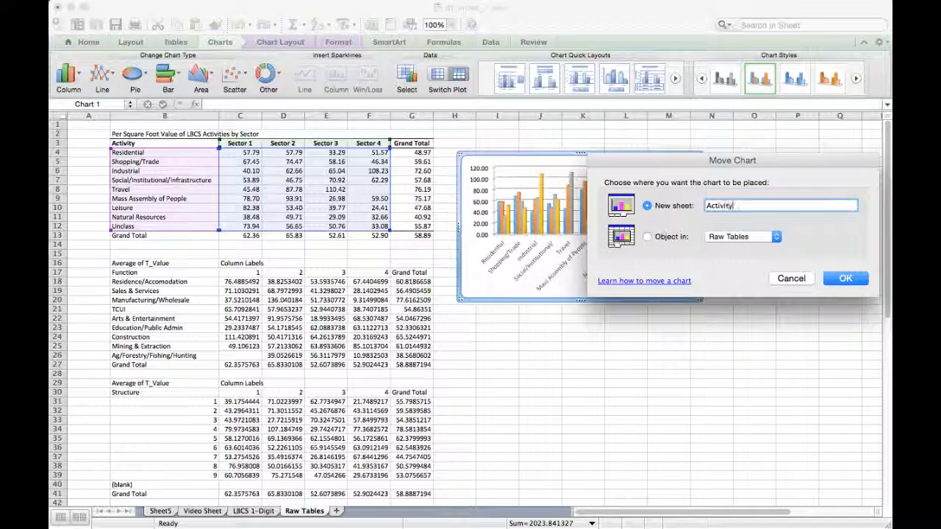
pyautogui.write('y Chart')
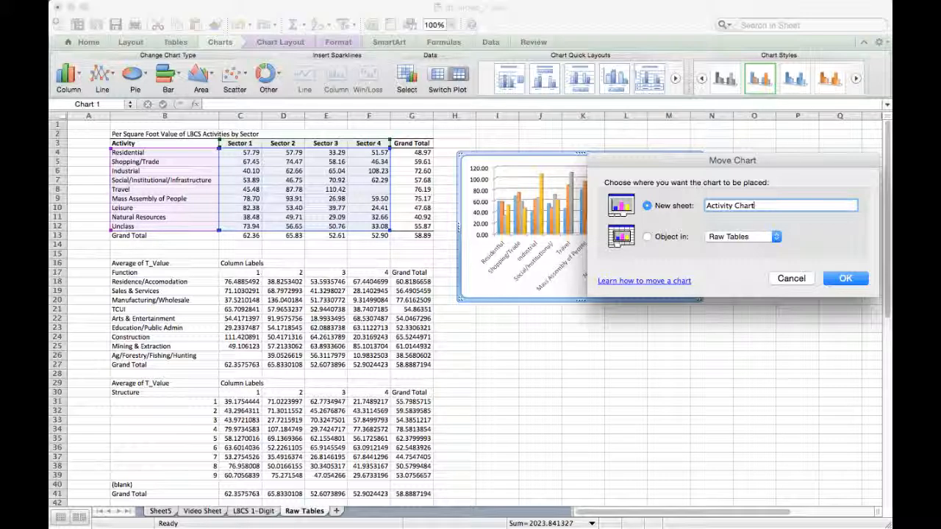
pyautogui.press('Return')
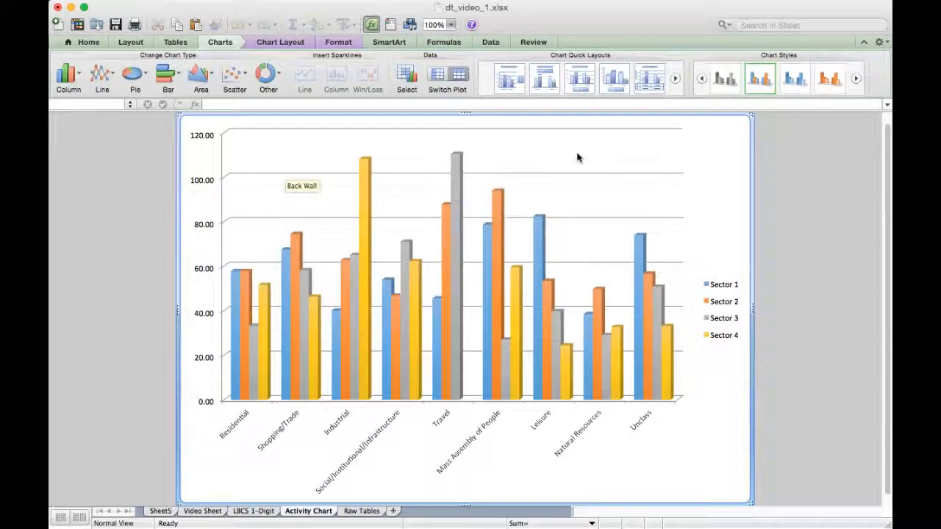
# - Add a title above the chart reading "Per Square Foot Value of Parcels By Activity and Area"
pyautogui.click(292, 42)
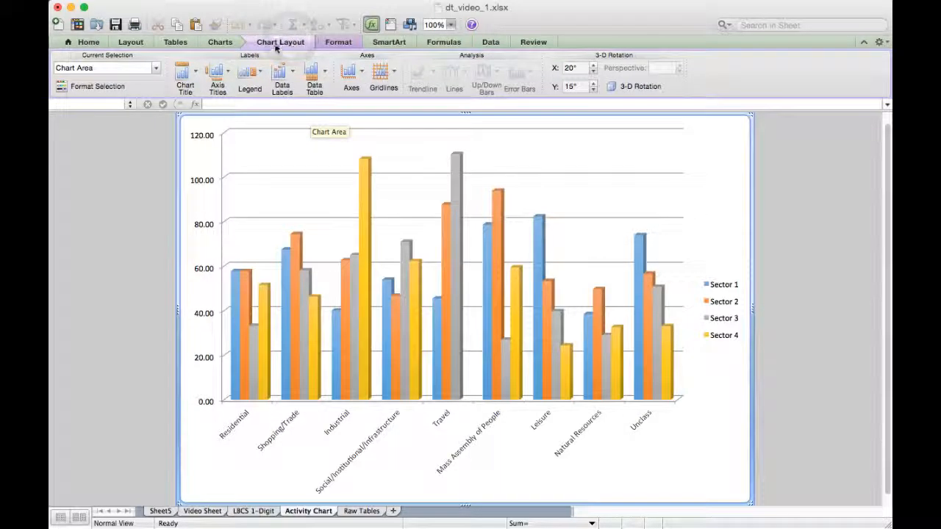
pyautogui.click(185, 80)
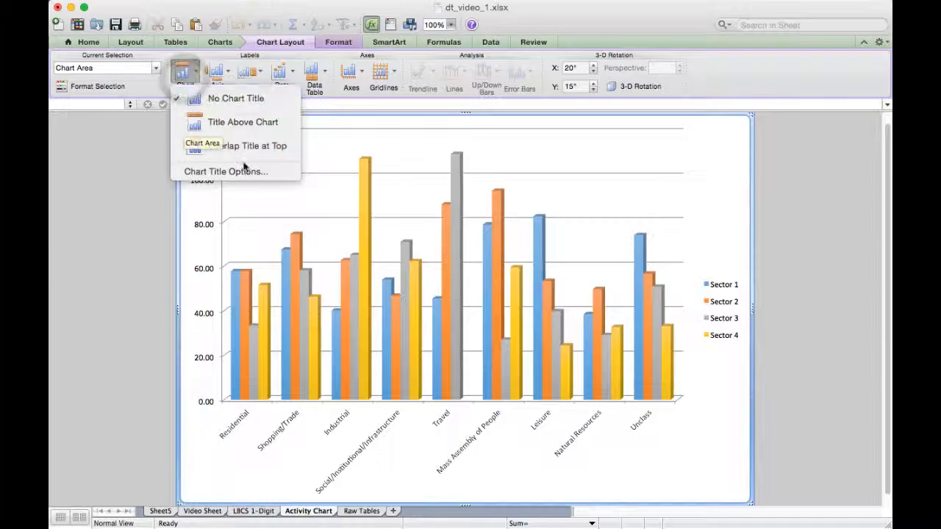
pyautogui.click(245, 123)
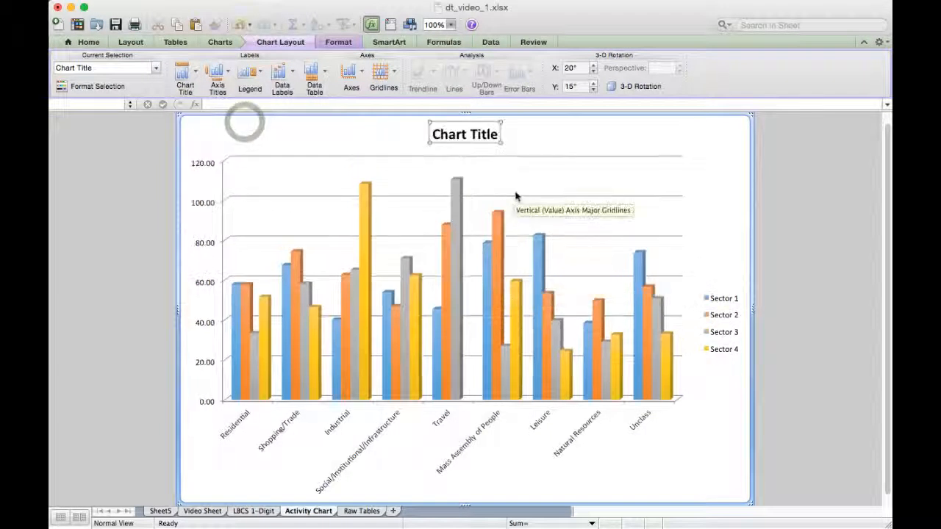
pyautogui.tripleClick(480, 133)
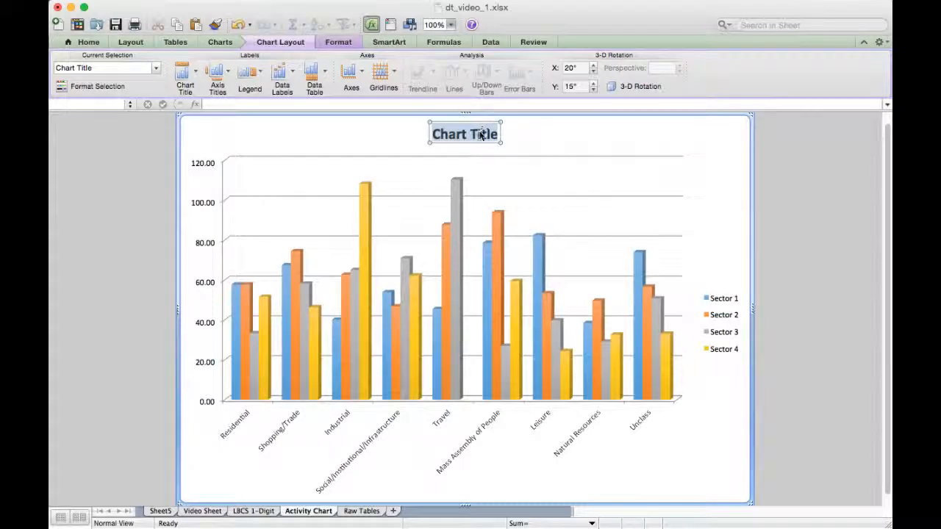
pyautogui.write('Per Squa')
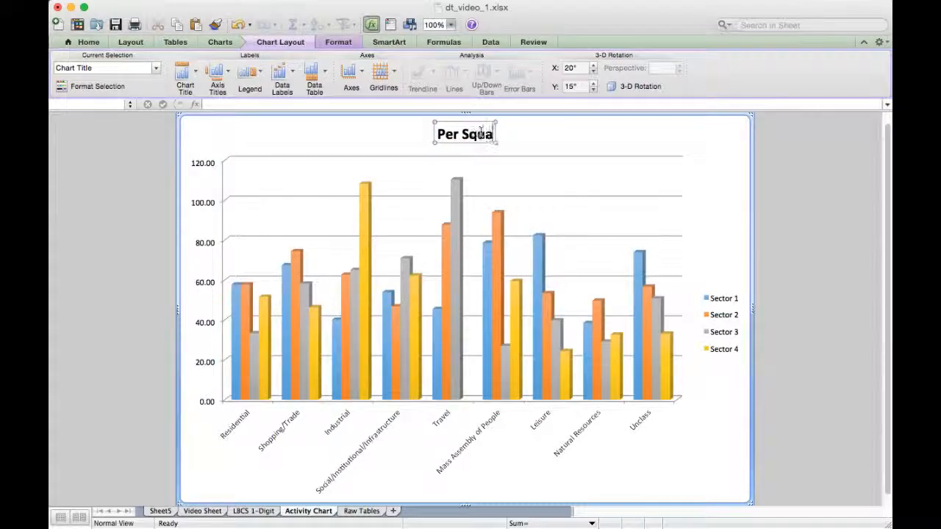
pyautogui.write('re Foot V')
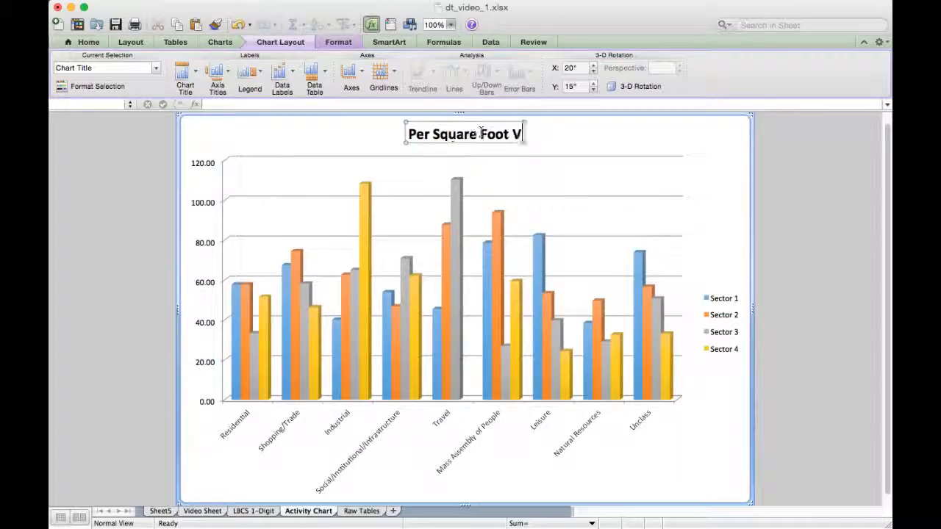
pyautogui.write('alue of')
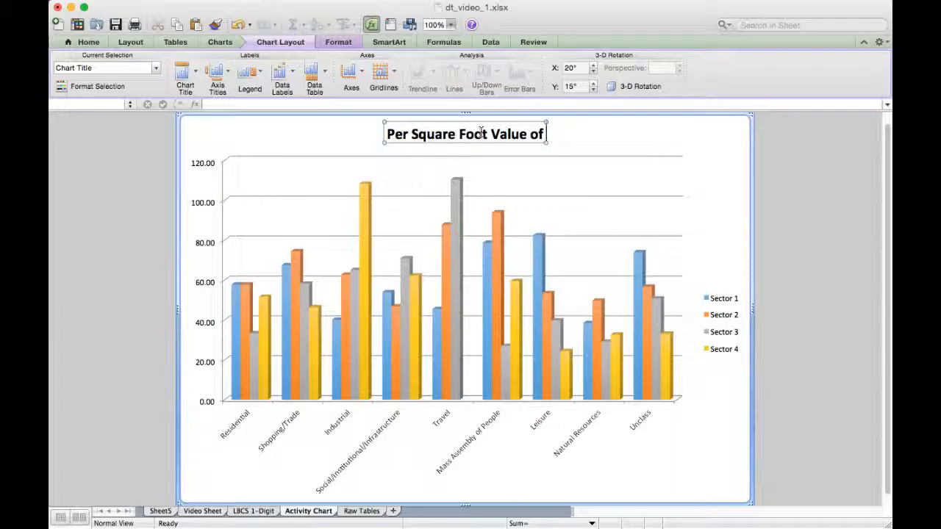
pyautogui.write(' Parcels')
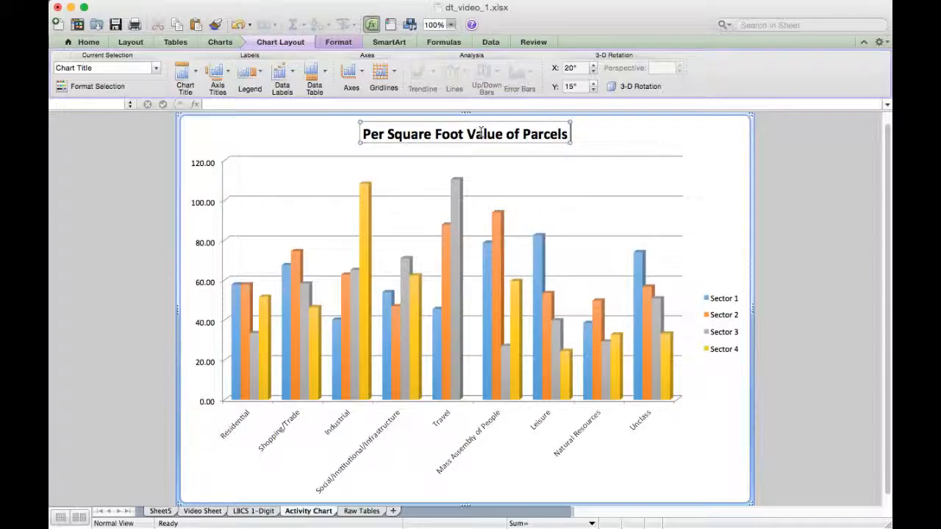
pyautogui.write(' By Acti')
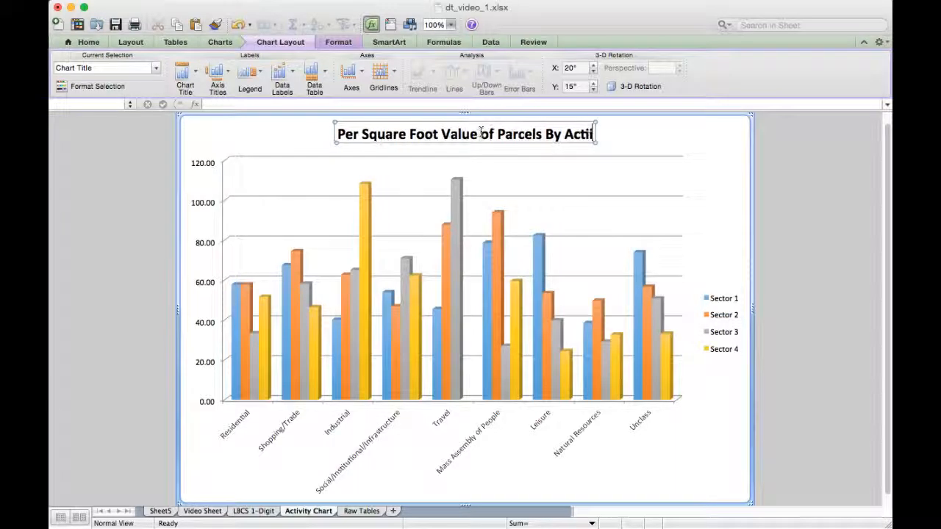
pyautogui.write('vity and Area')
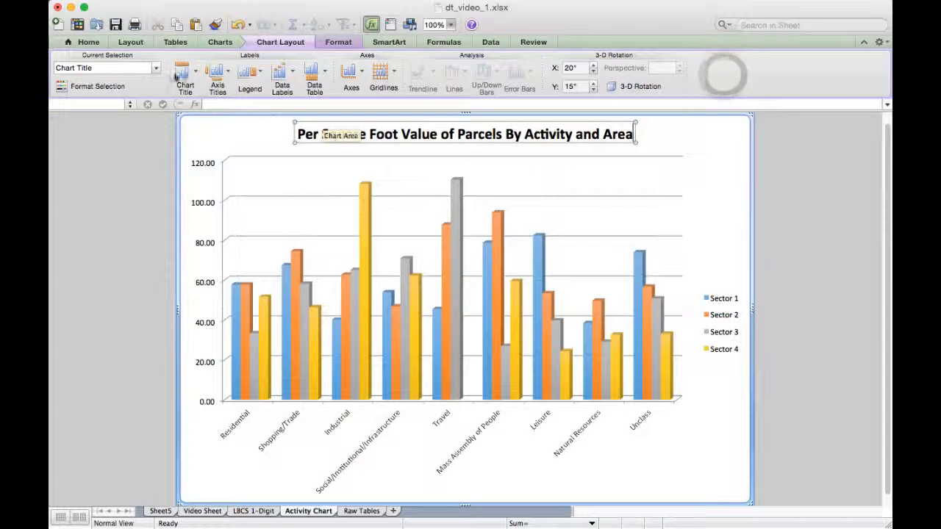
# - Open the axis title choices for the Activity Chart
pyautogui.click(214, 72)
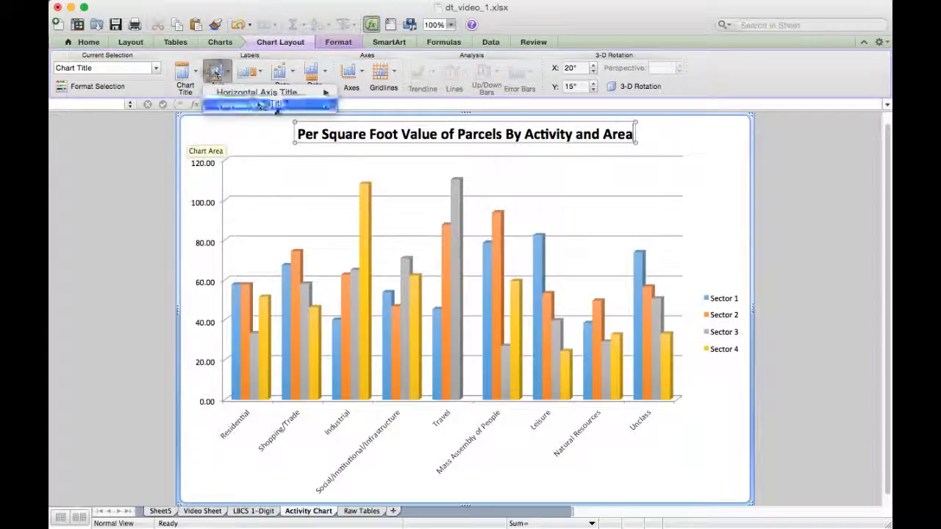